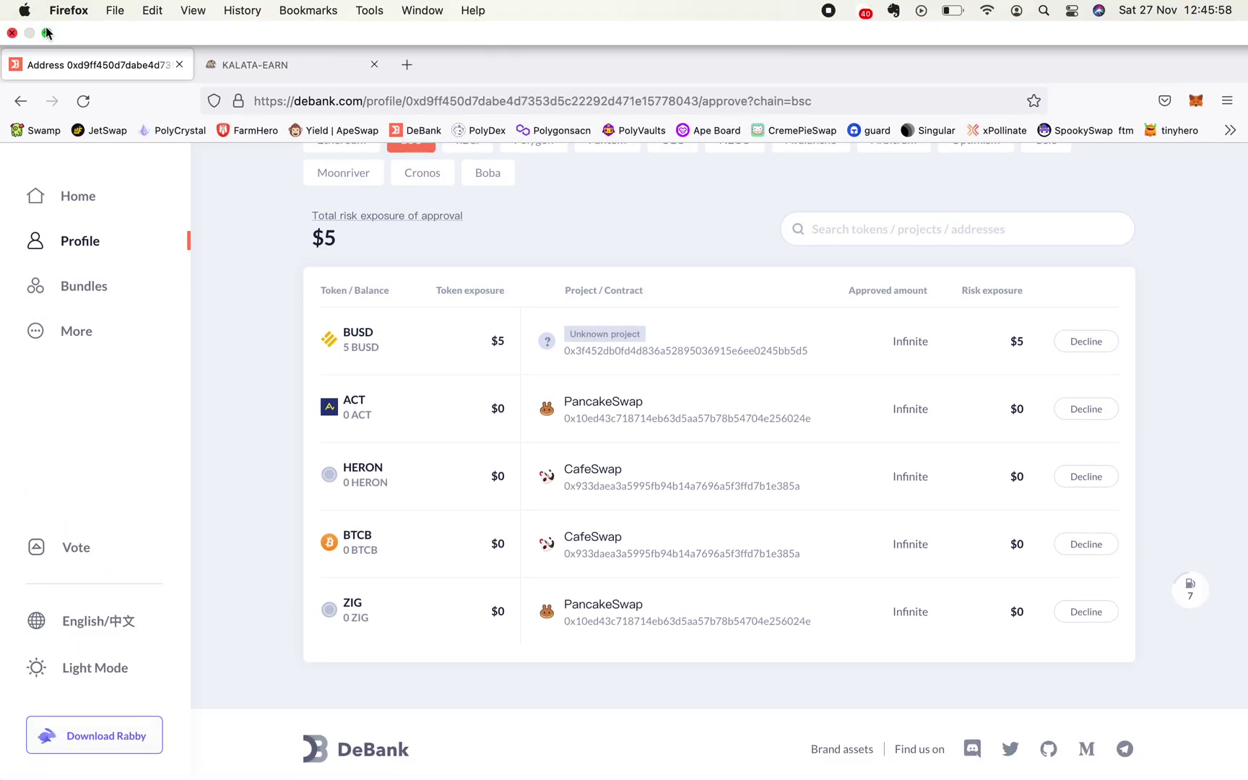
Review the DeBank BSC approvals: the BUSD row marked Infinite and the $5 total risk exposure.
click(49, 35)
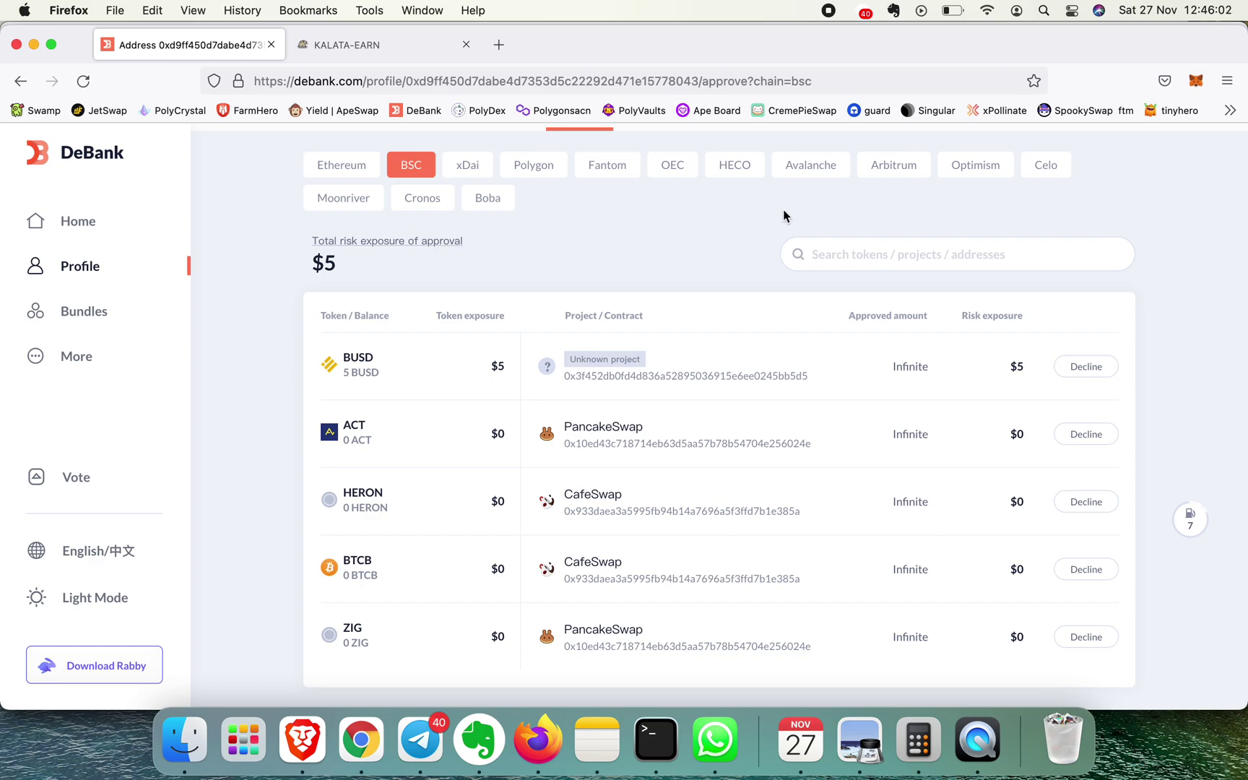
click(1195, 79)
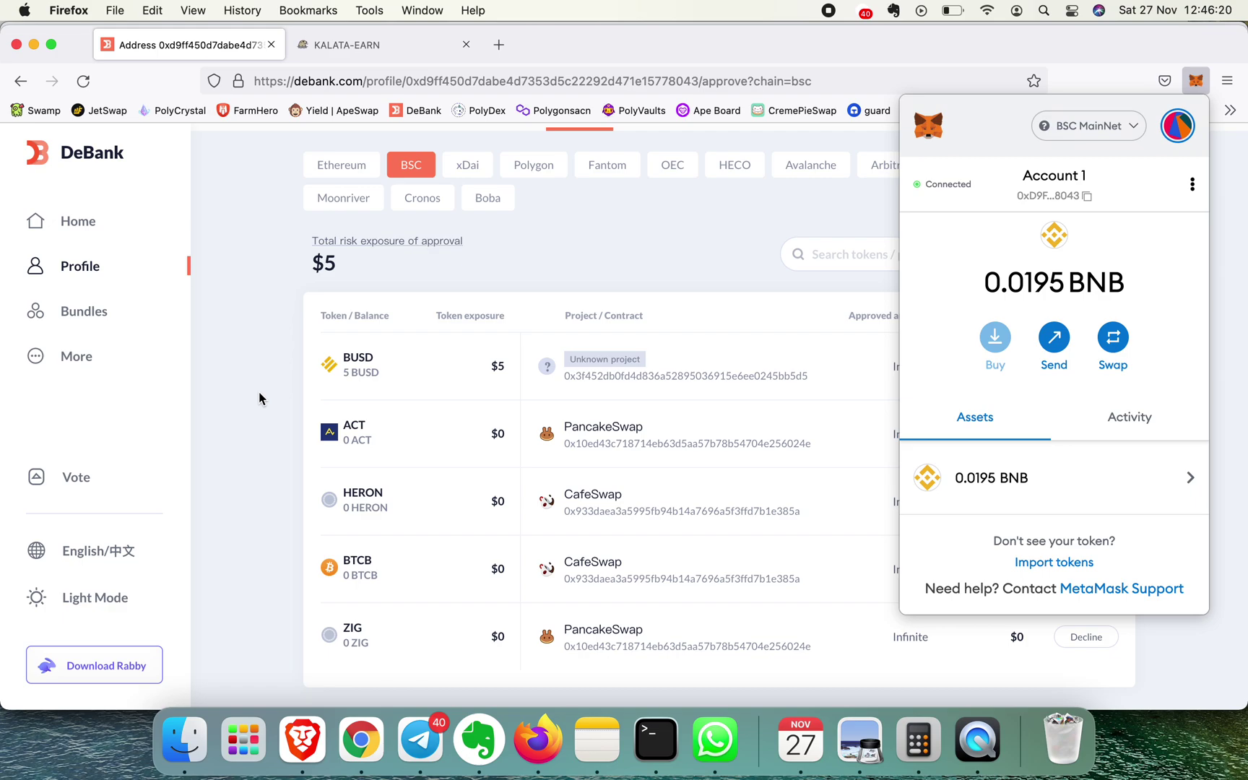
click(260, 393)
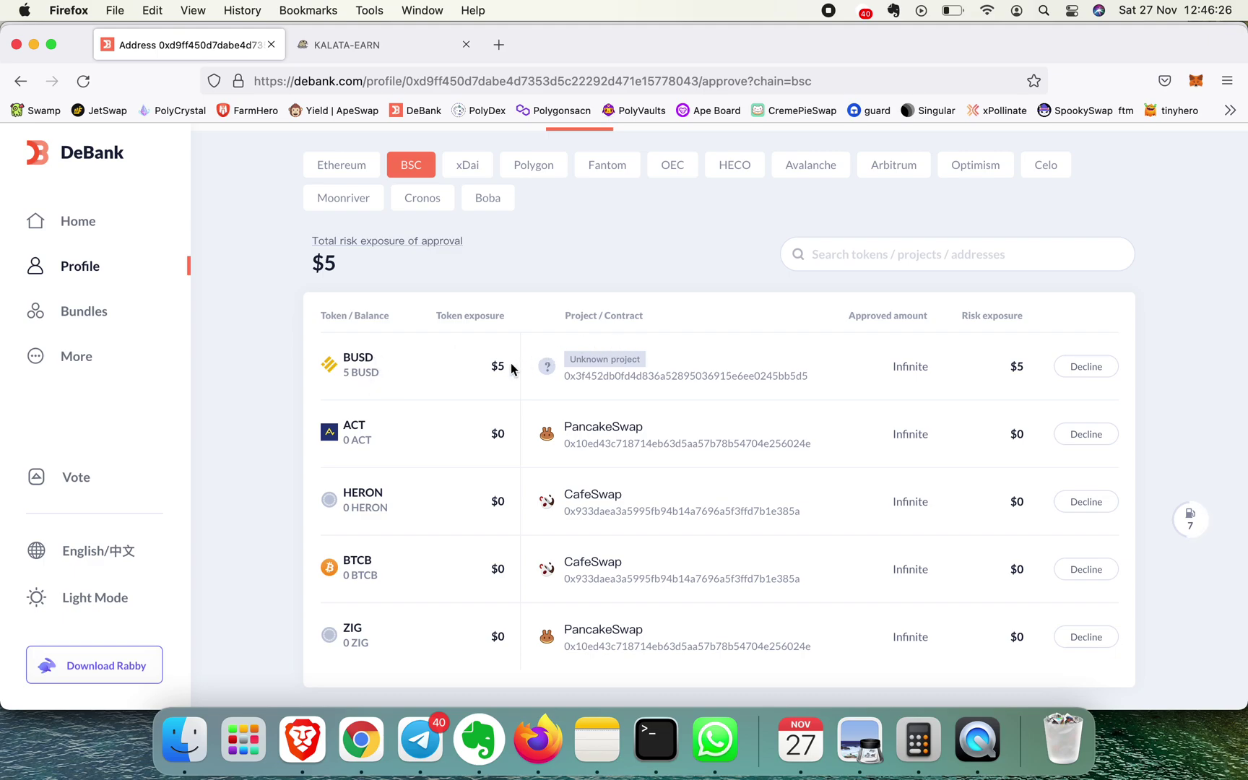
double_click(895, 365)
drag(312, 262, 336, 261)
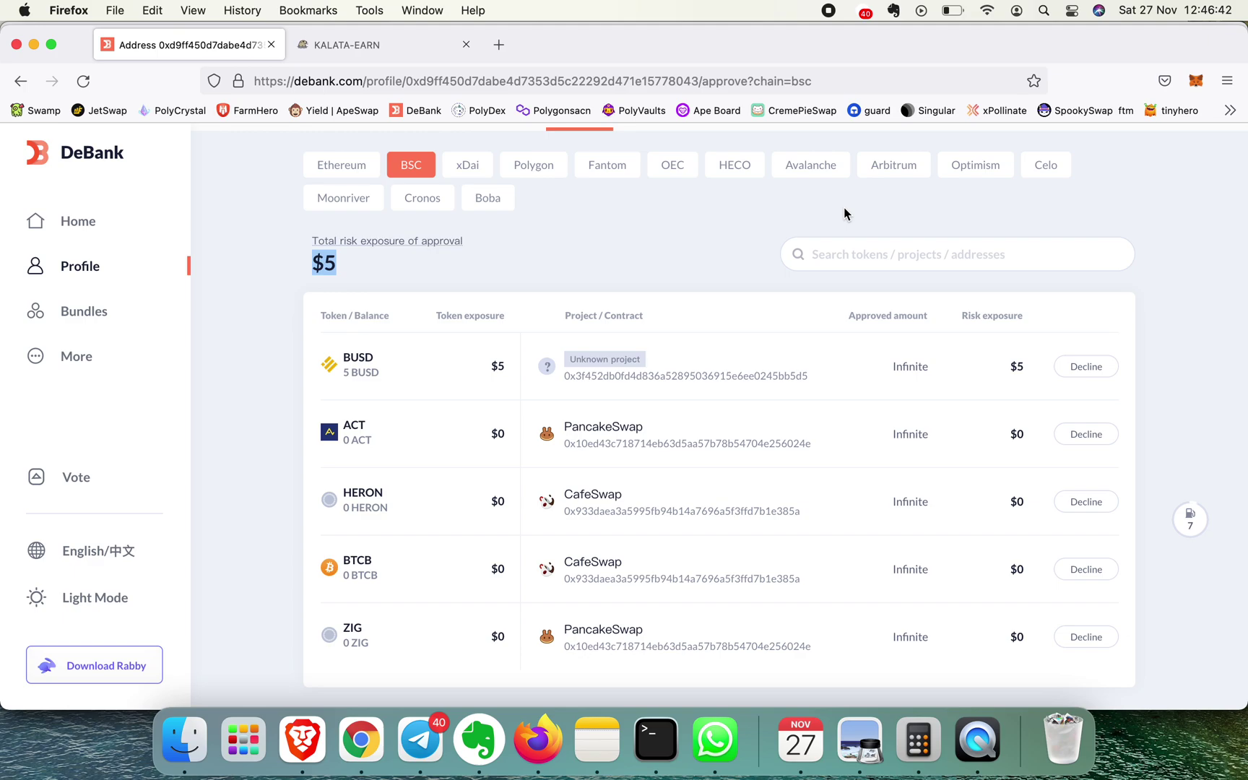
On Kalata Earn, request approval for the BUSD farm contract, raising a MetaMask permission window.
click(382, 49)
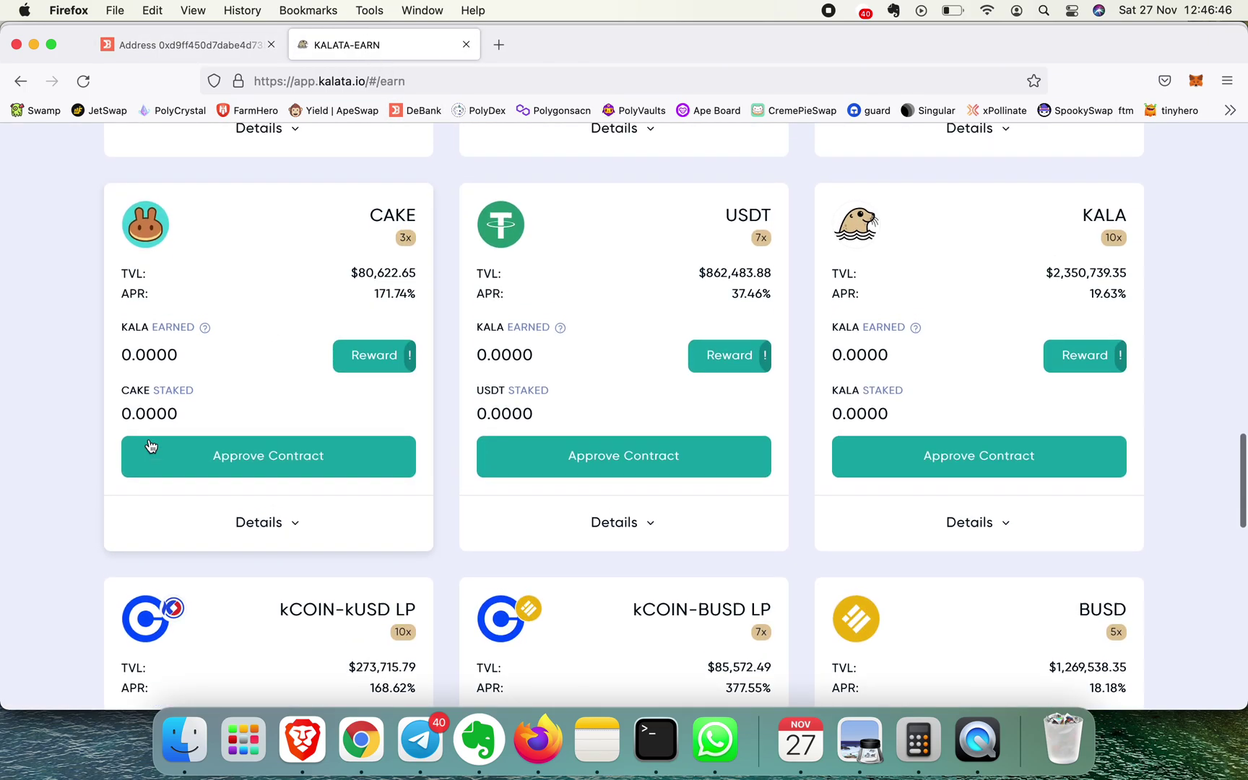
click(150, 446)
scroll(149, 447, down, 5)
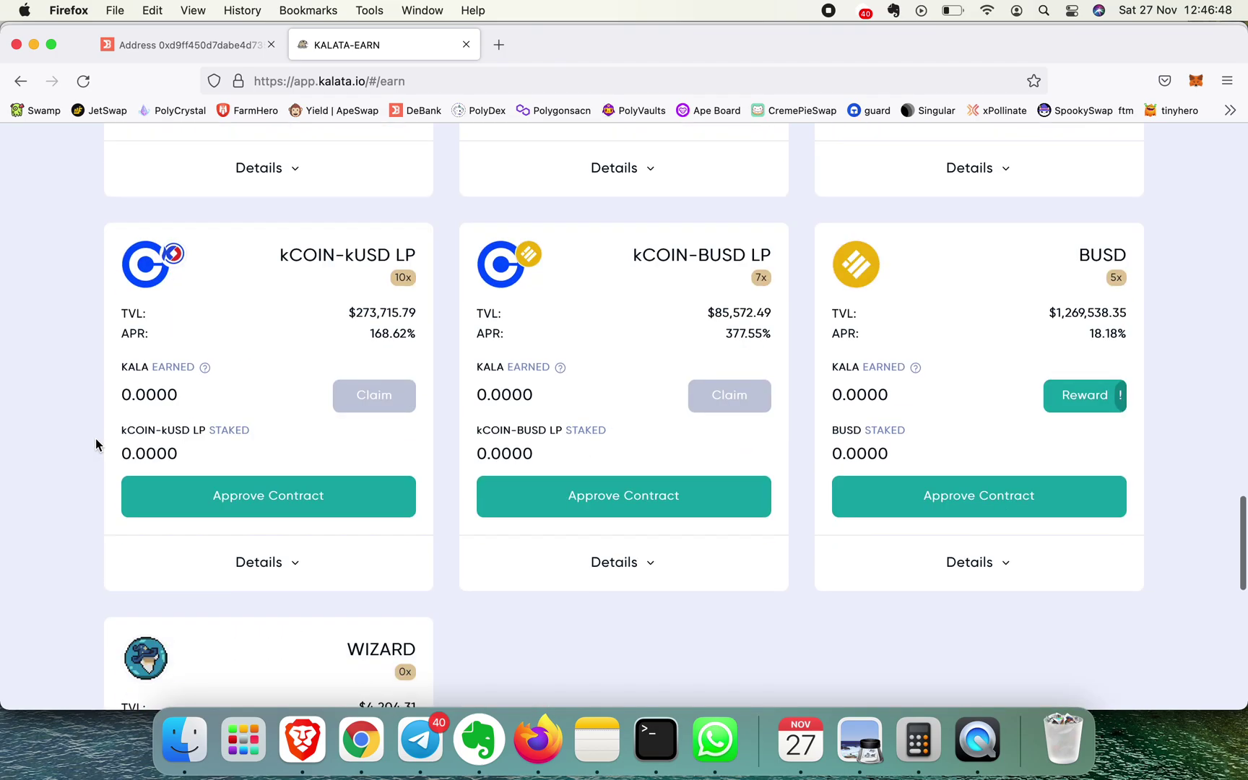
scroll(705, 356, up, 3)
scroll(706, 357, up, 10)
scroll(708, 358, down, 3)
scroll(707, 359, down, 8)
scroll(829, 390, down, 3)
scroll(829, 390, down, 5)
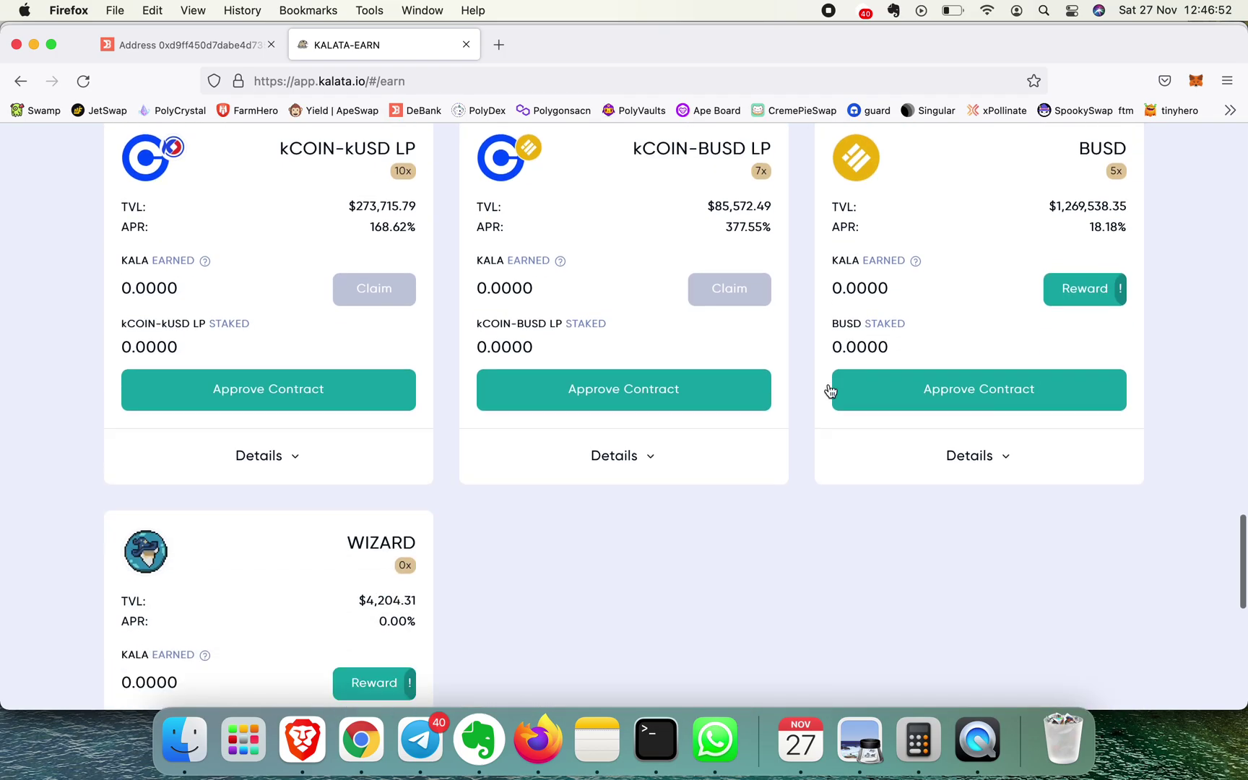
click(968, 391)
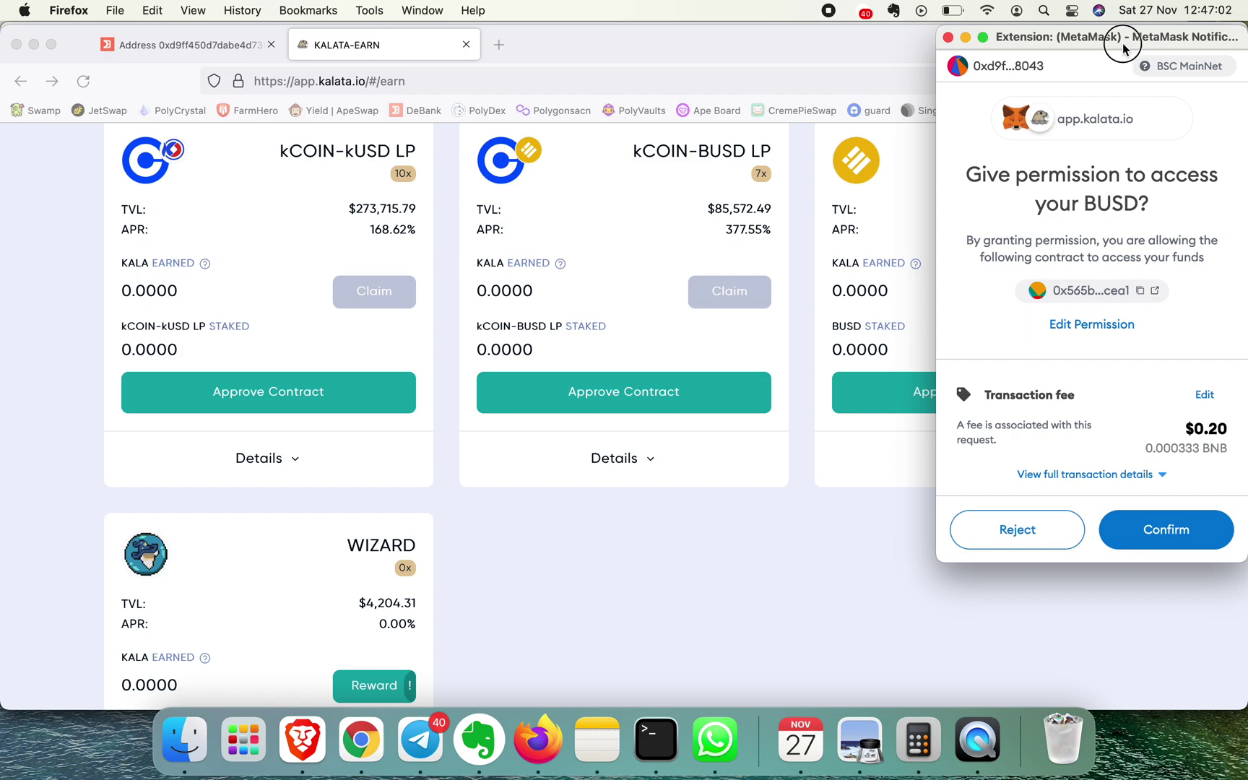
drag(1122, 48, 1098, 55)
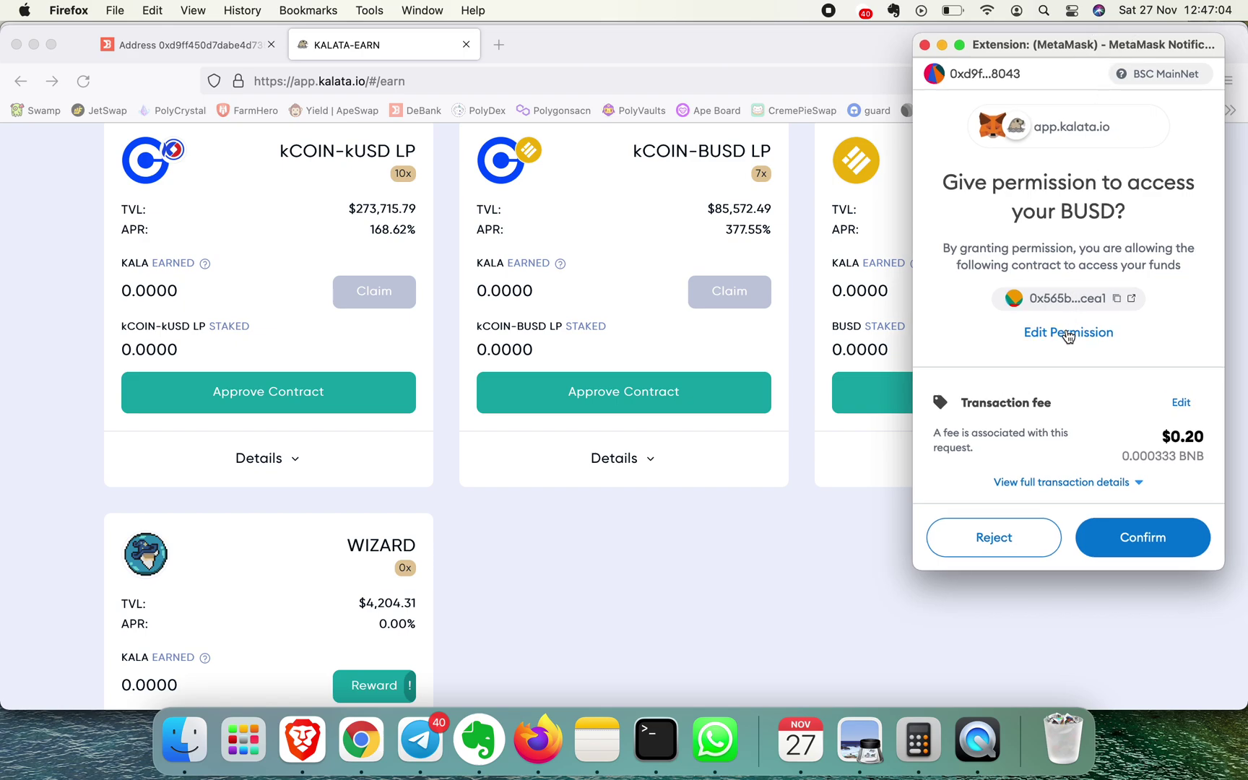
click(1068, 333)
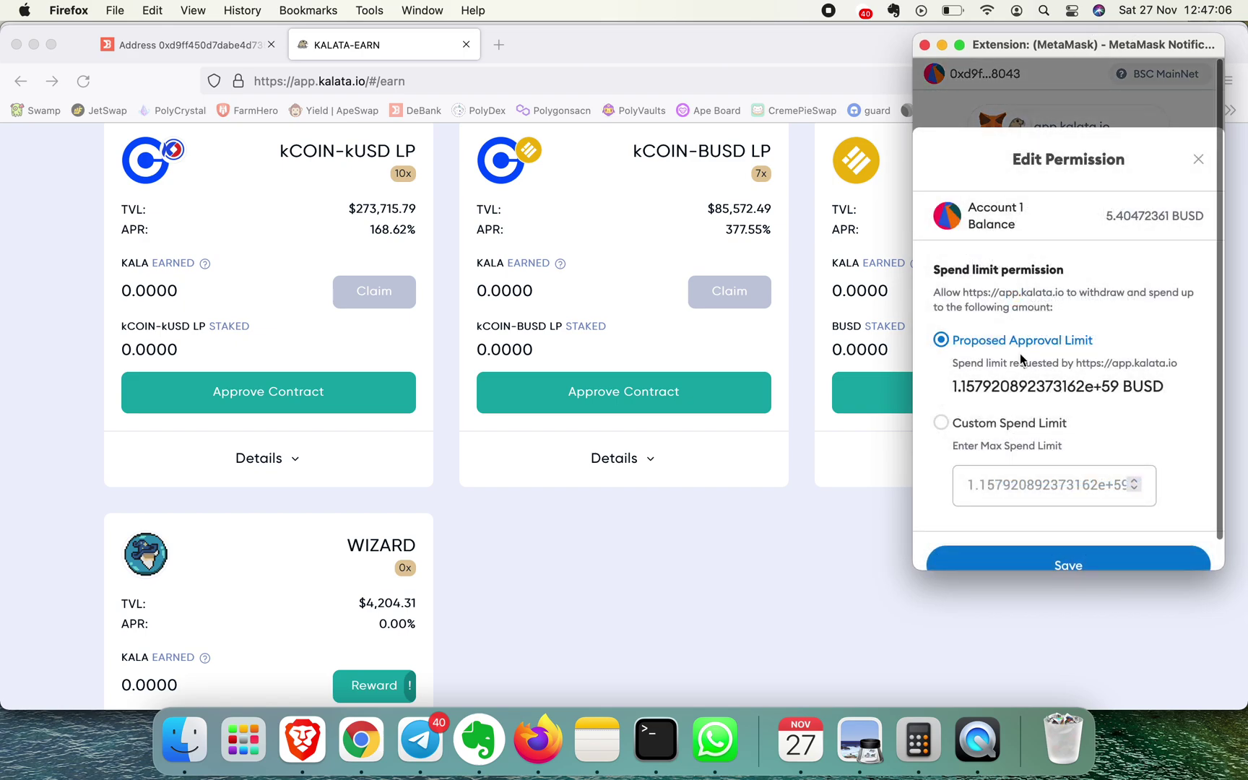
scroll(1020, 353, down, 1)
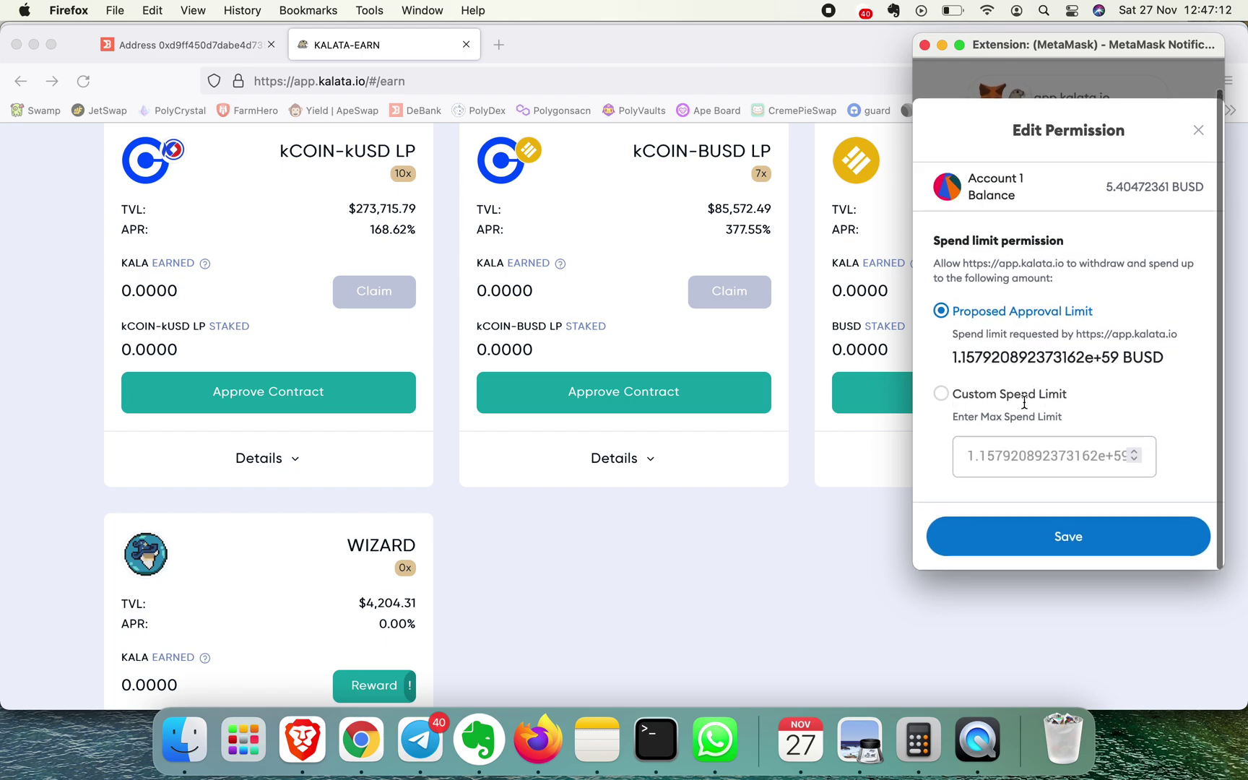
click(943, 397)
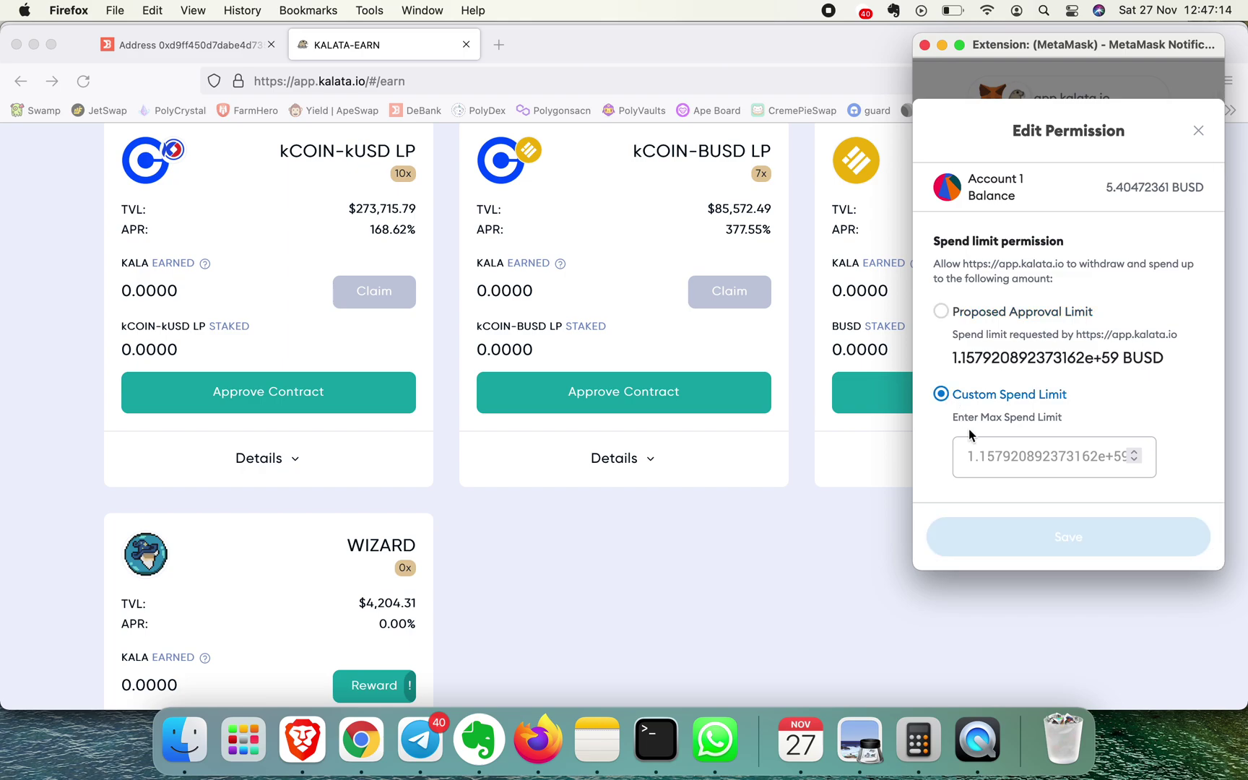
click(990, 462)
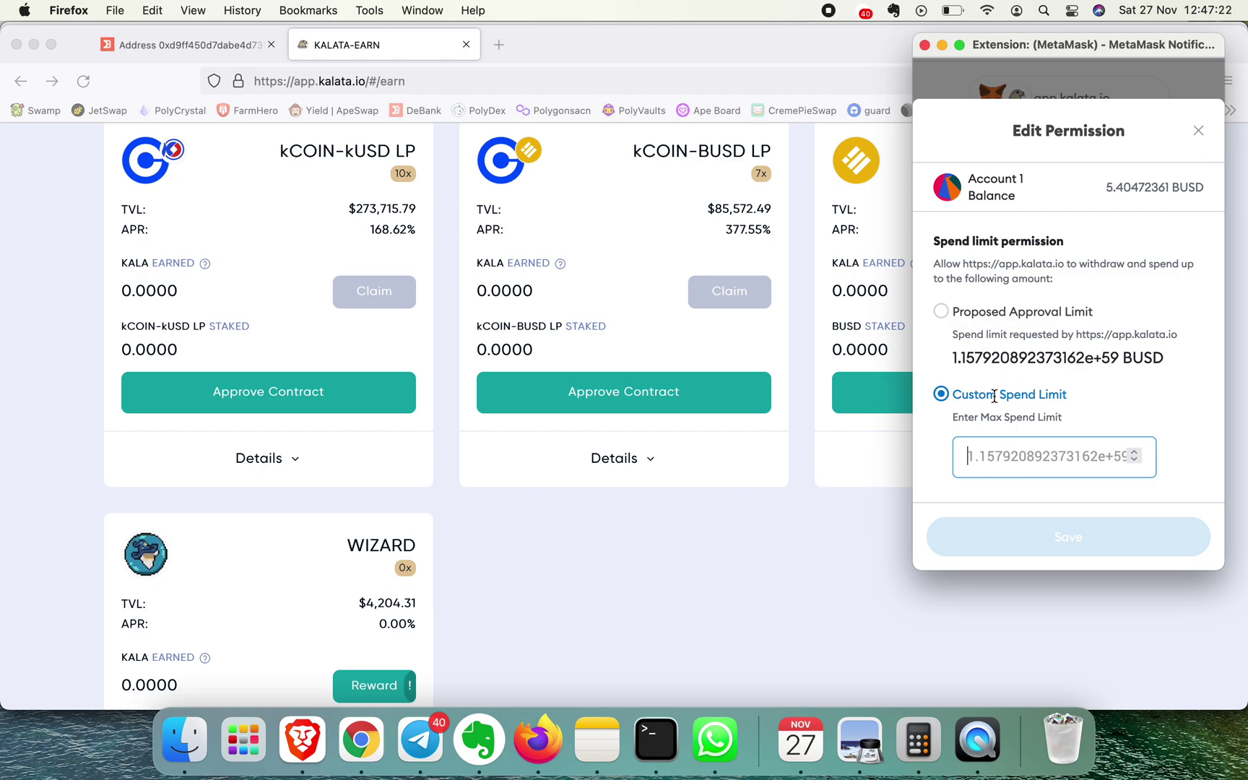
text(777)
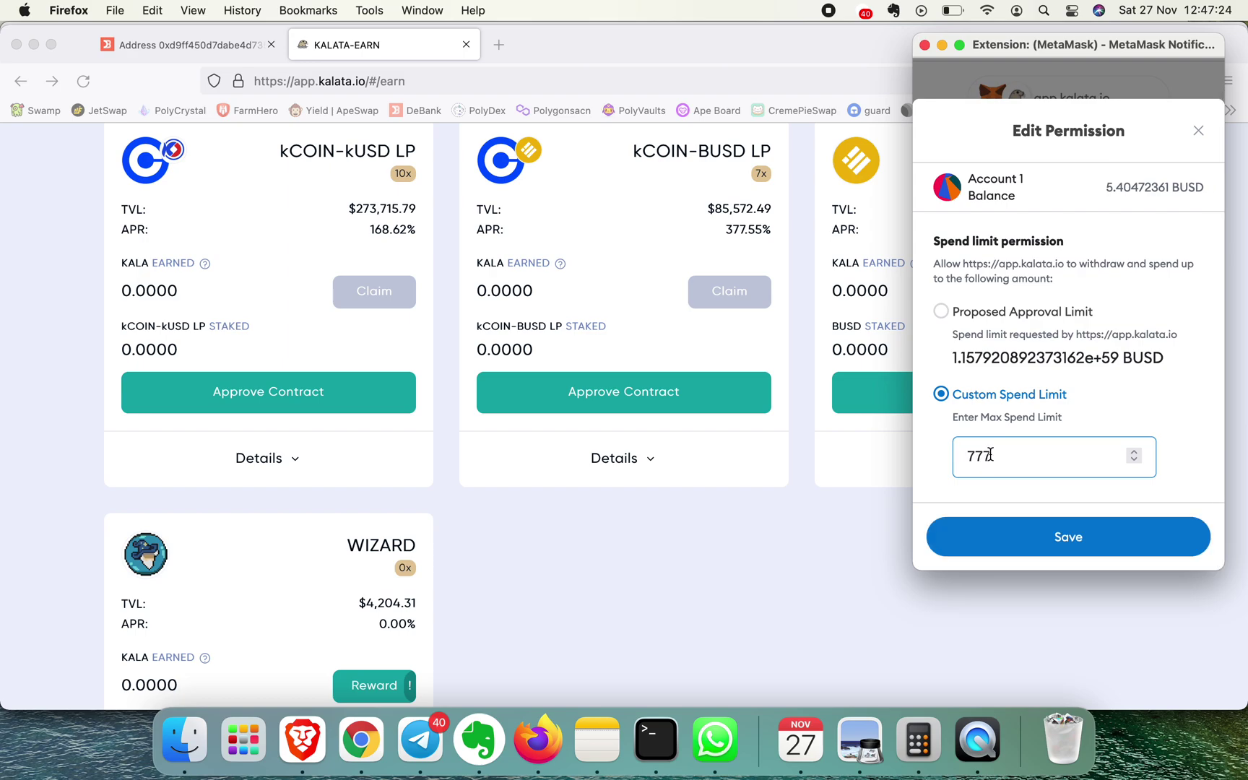
key(BackSpace)
key(BackSpace)
click(942, 311)
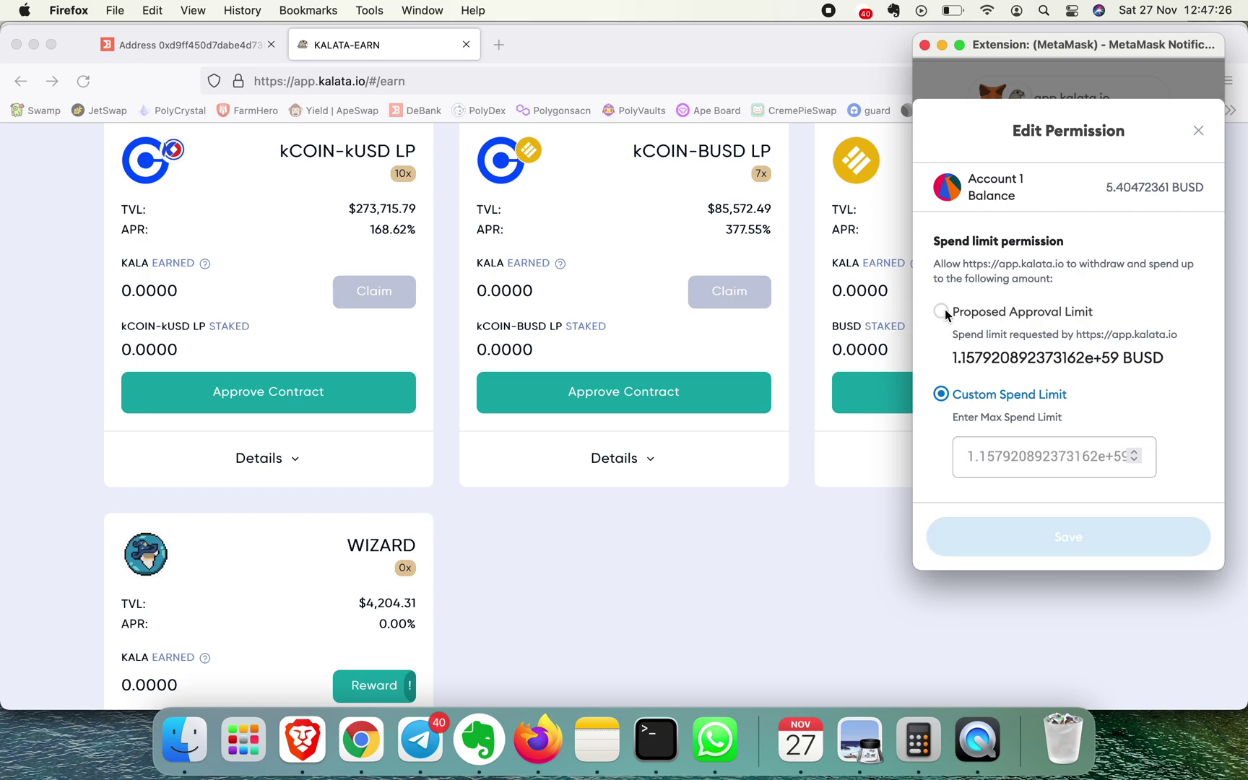
click(1012, 536)
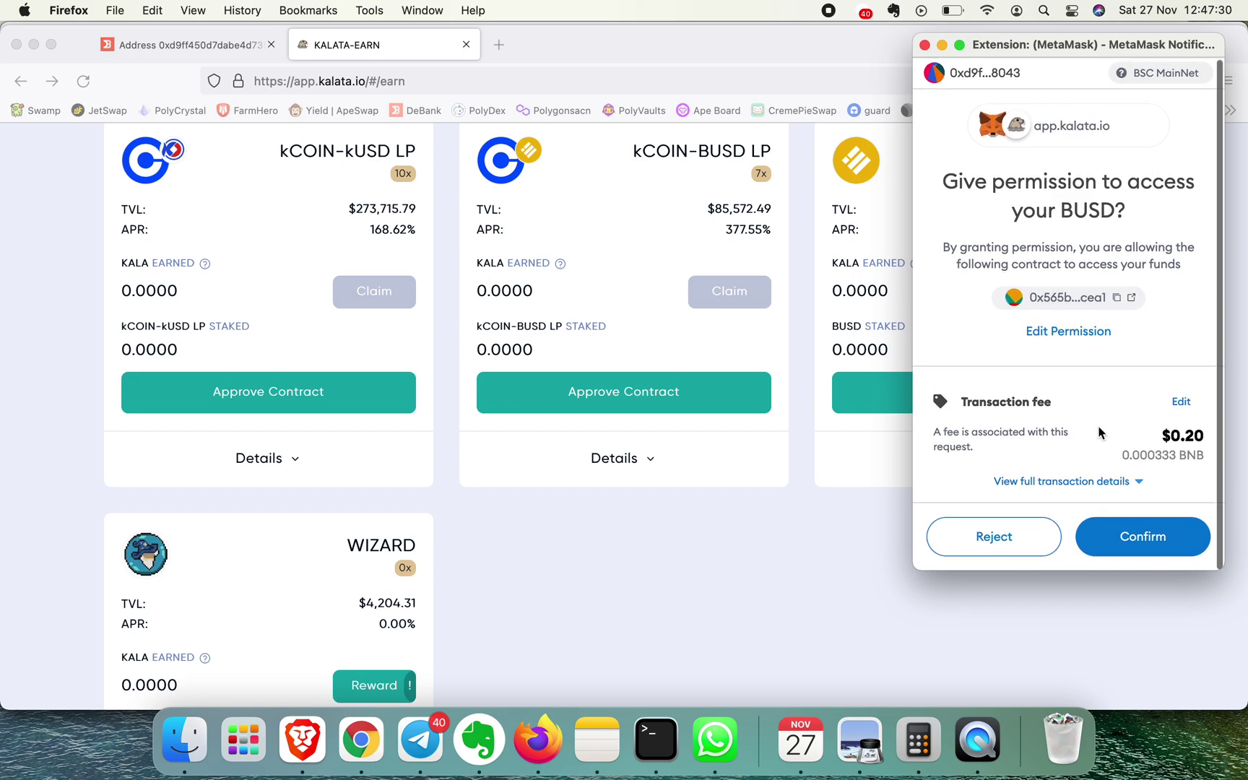
click(1119, 534)
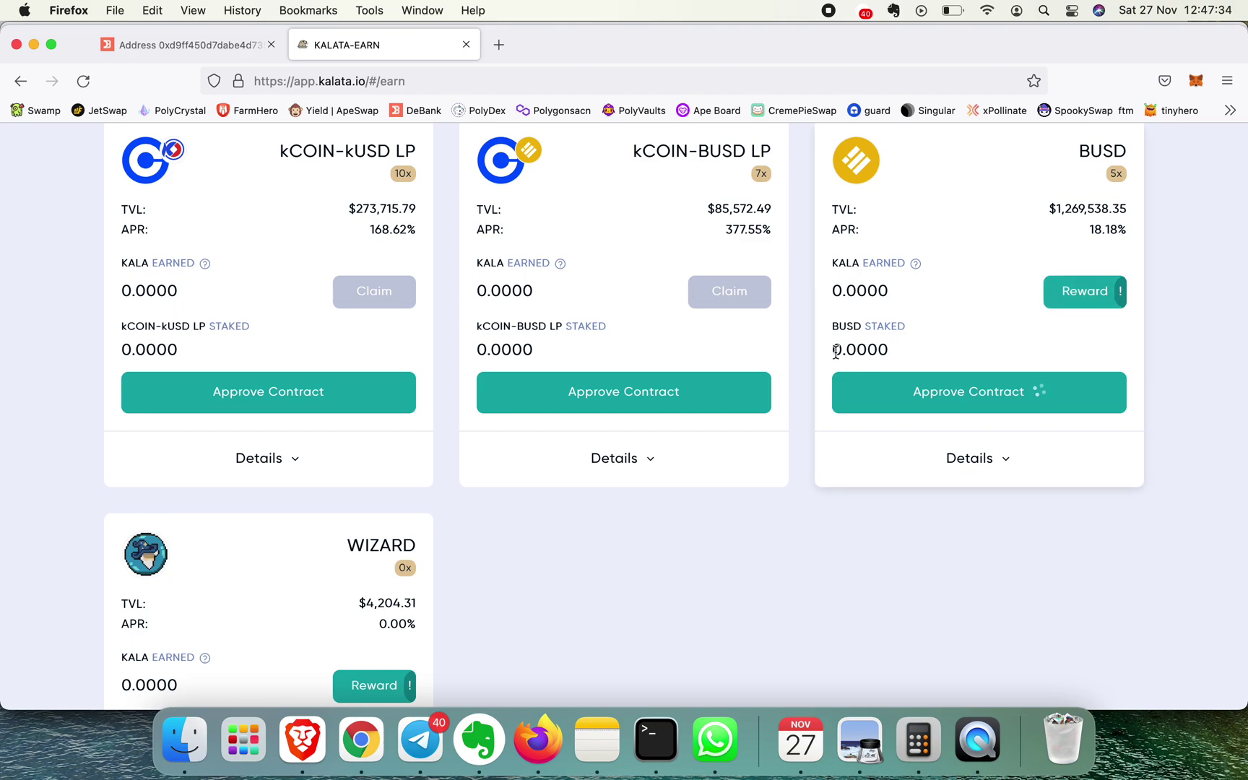
Check the pending BUSD approval in MetaMask and on the block explorer, then return to Kalata Earn.
click(1196, 82)
scroll(980, 391, down, 2)
scroll(1007, 461, down, 1)
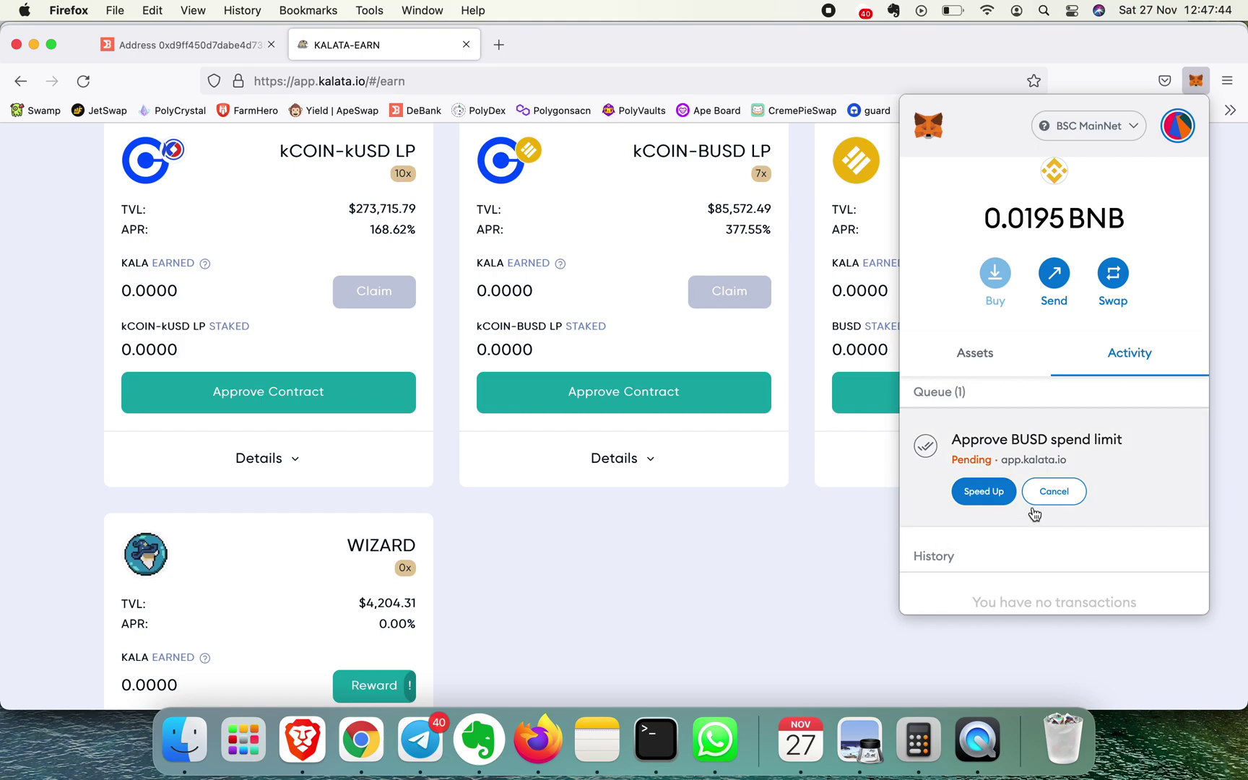
click(1071, 456)
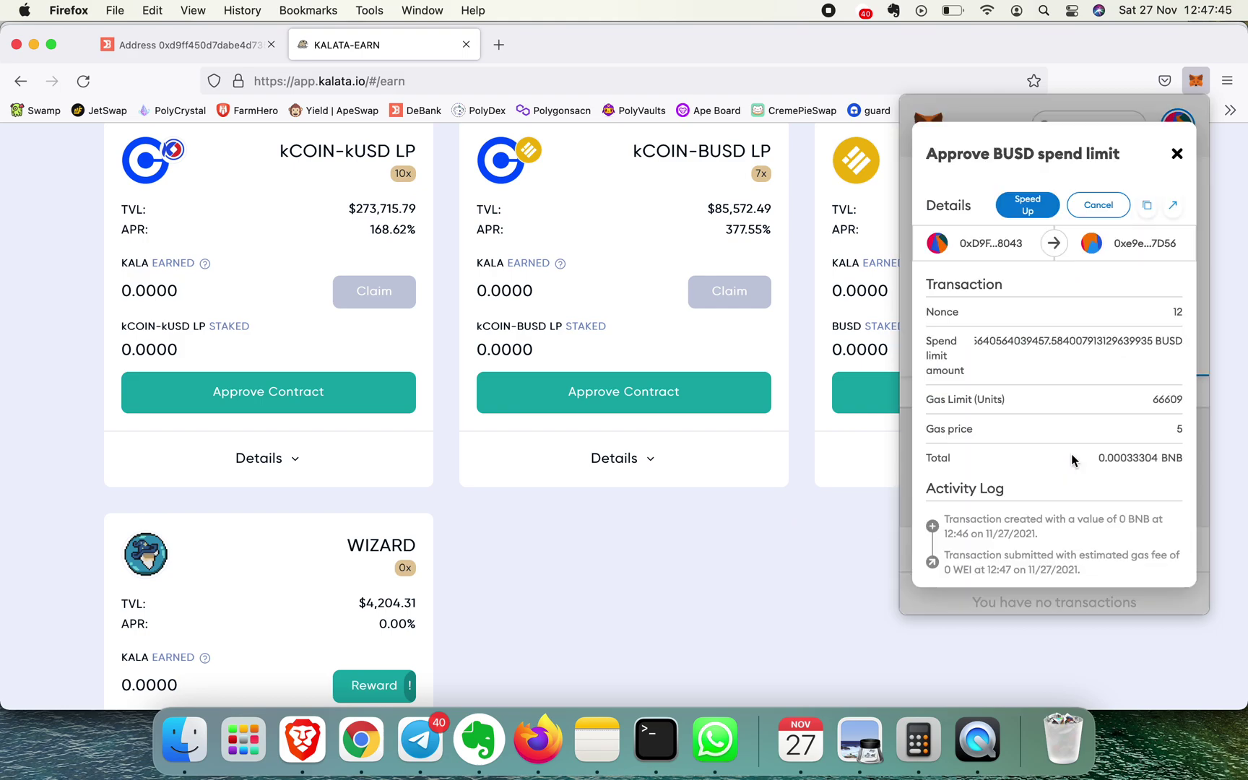
click(1172, 204)
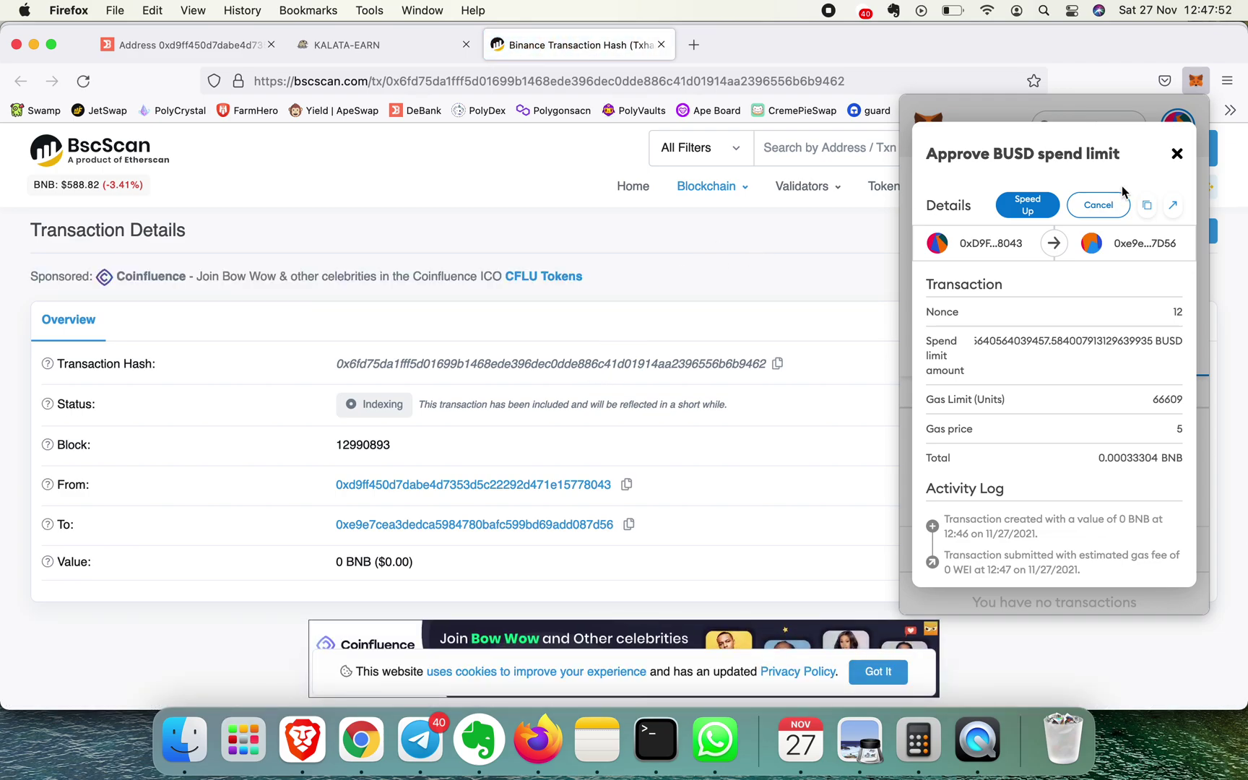
click(1177, 154)
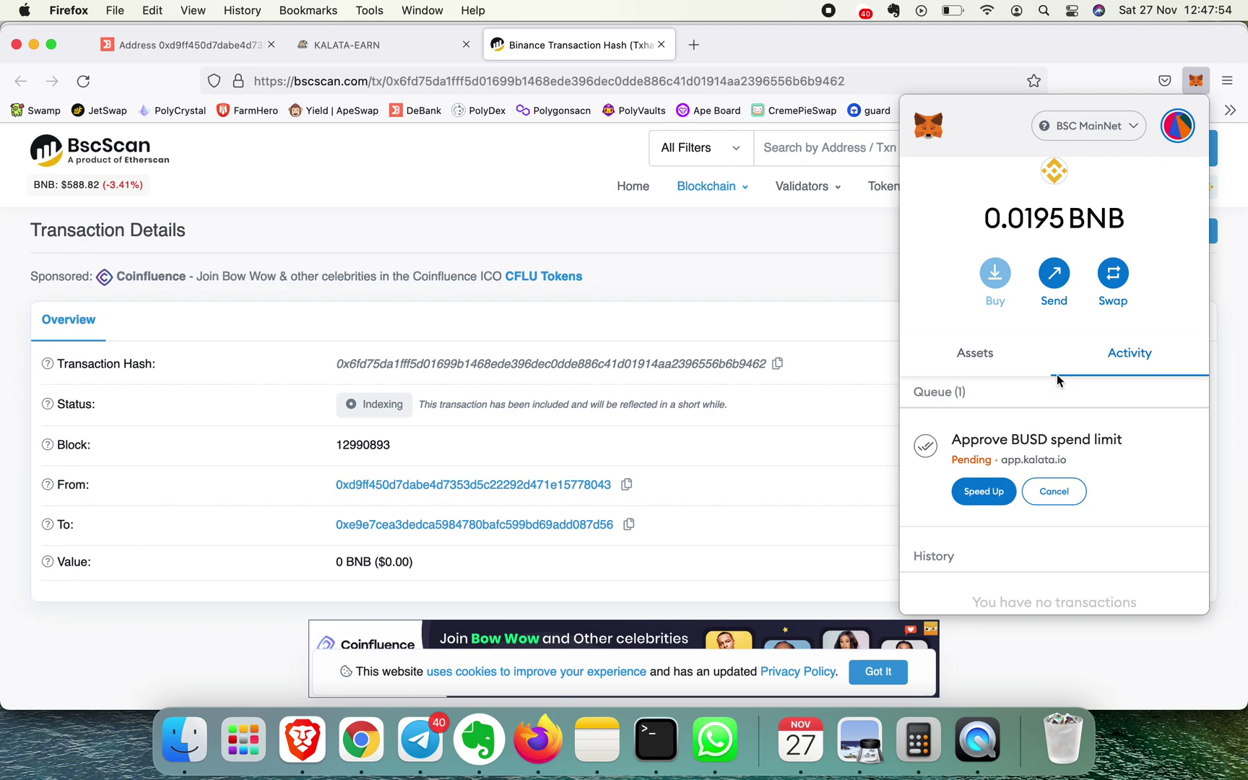
scroll(1058, 381, down, 2)
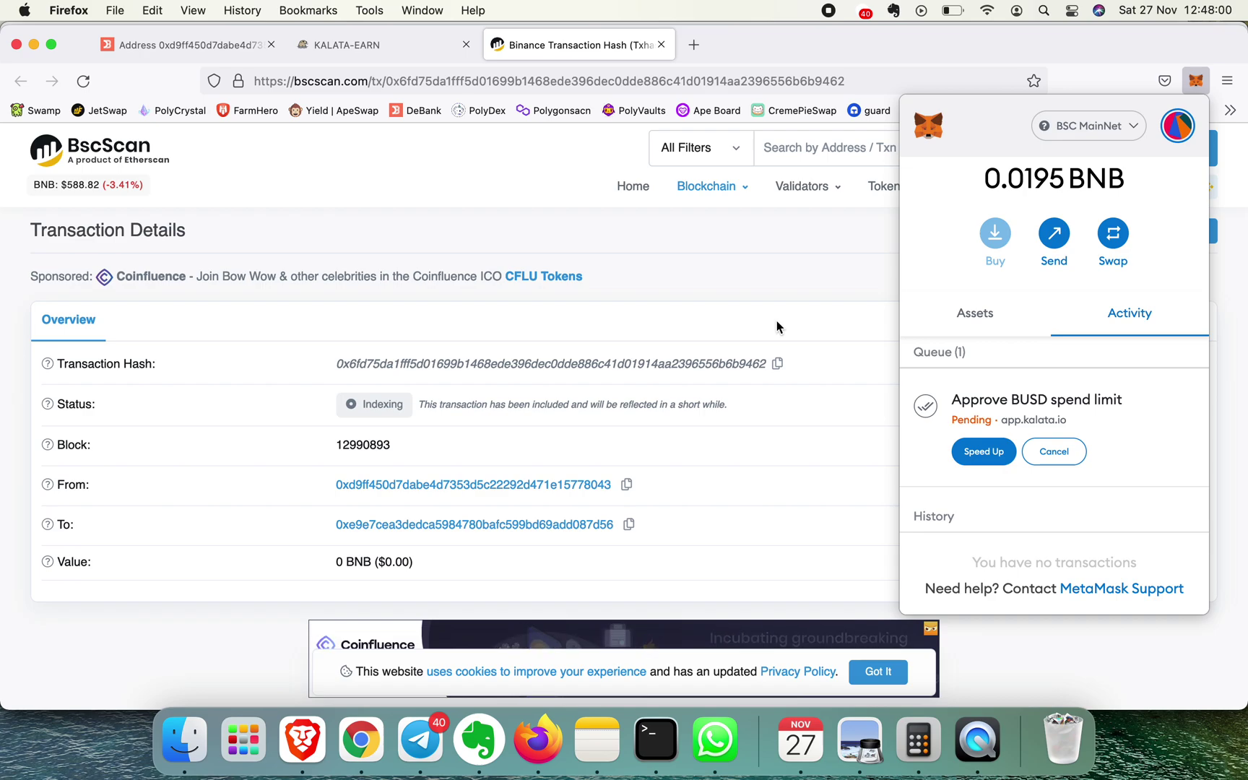
click(398, 57)
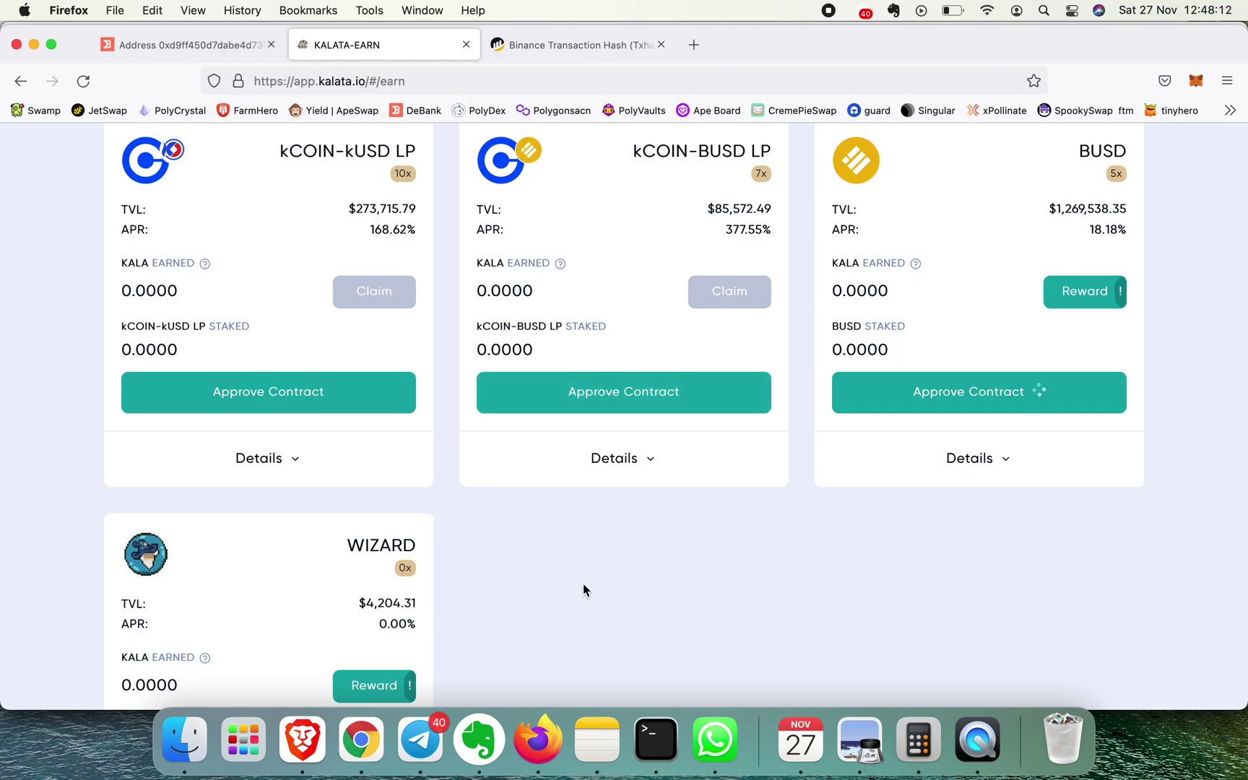
scroll(580, 524, up, 3)
Reload the DeBank BSC approvals and decline the infinite BUSD approval.
click(157, 44)
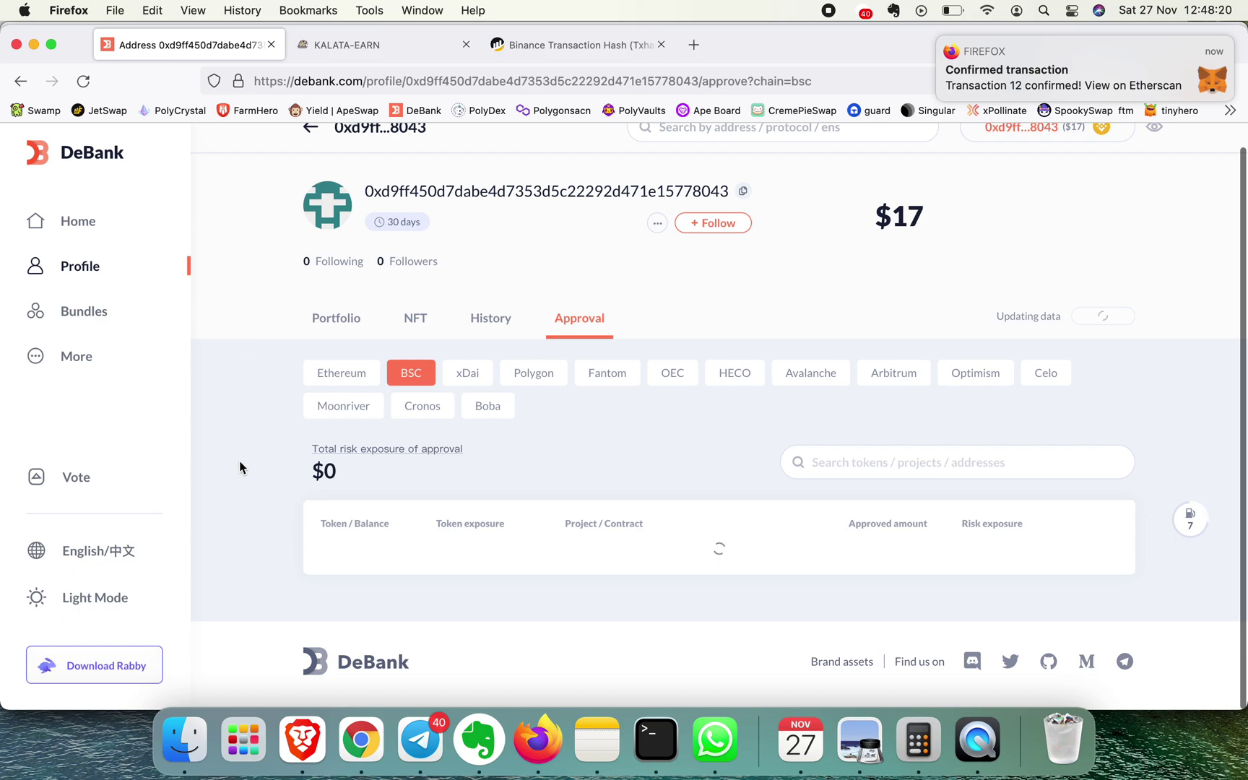
scroll(260, 467, down, 1)
scroll(261, 467, down, 3)
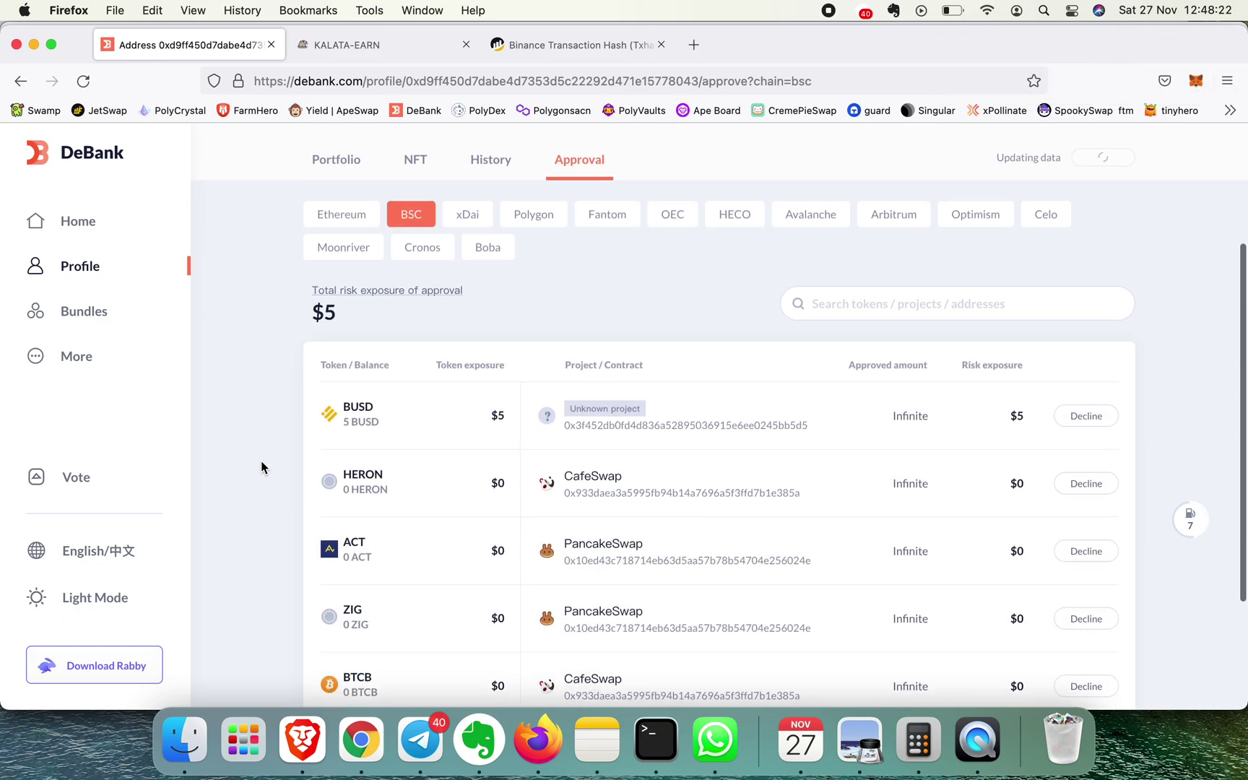
scroll(261, 468, down, 2)
click(83, 81)
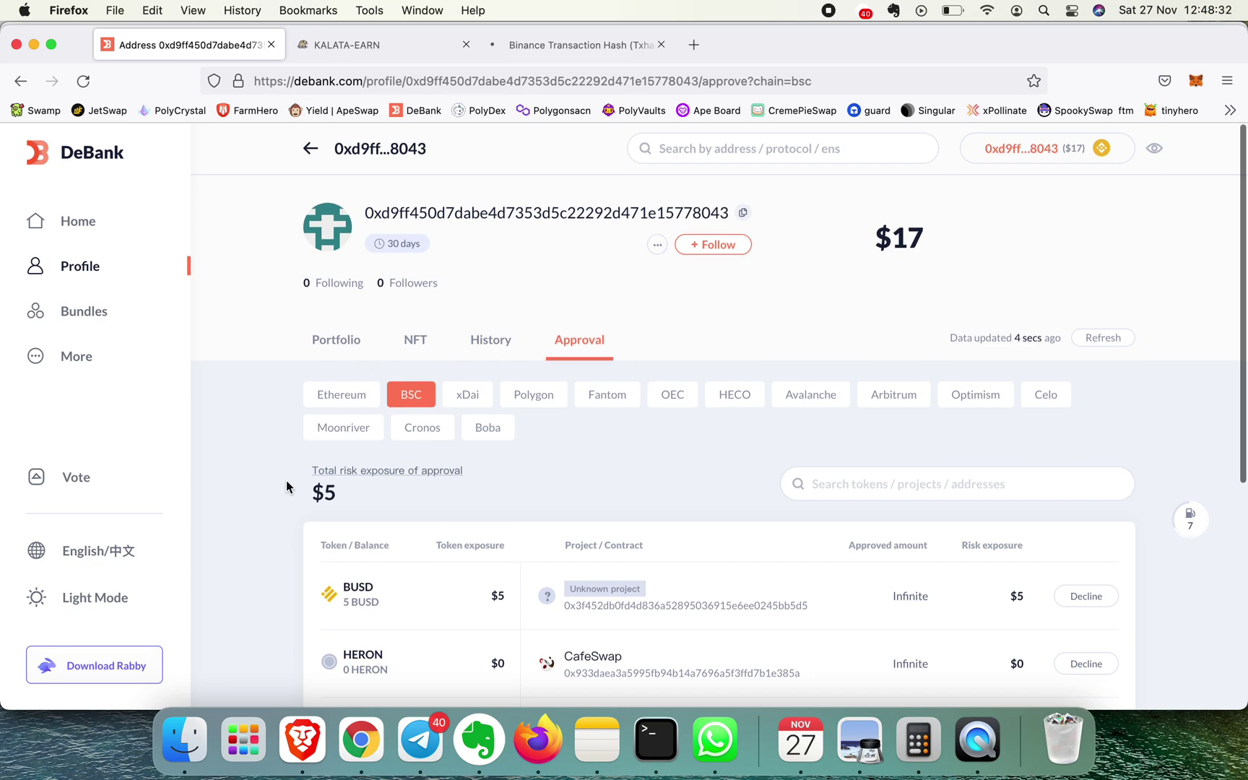
scroll(286, 487, down, 2)
scroll(285, 487, down, 2)
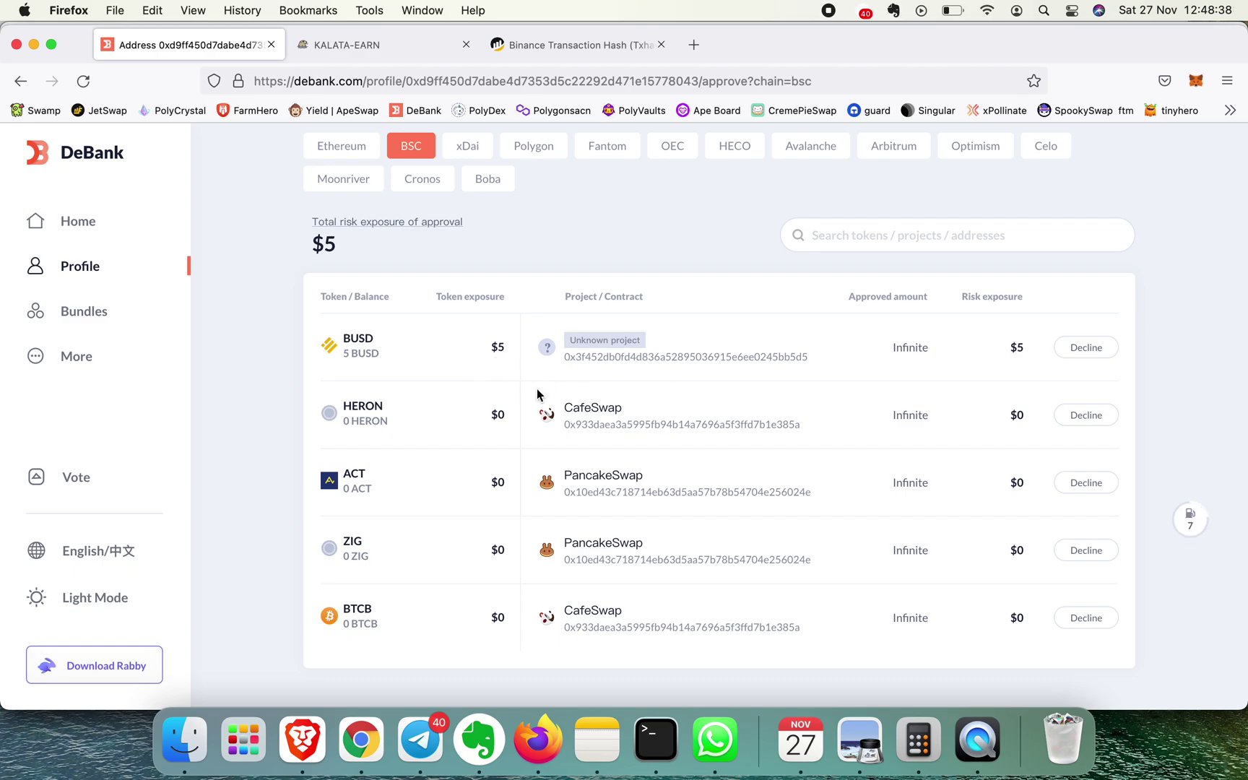
click(1084, 352)
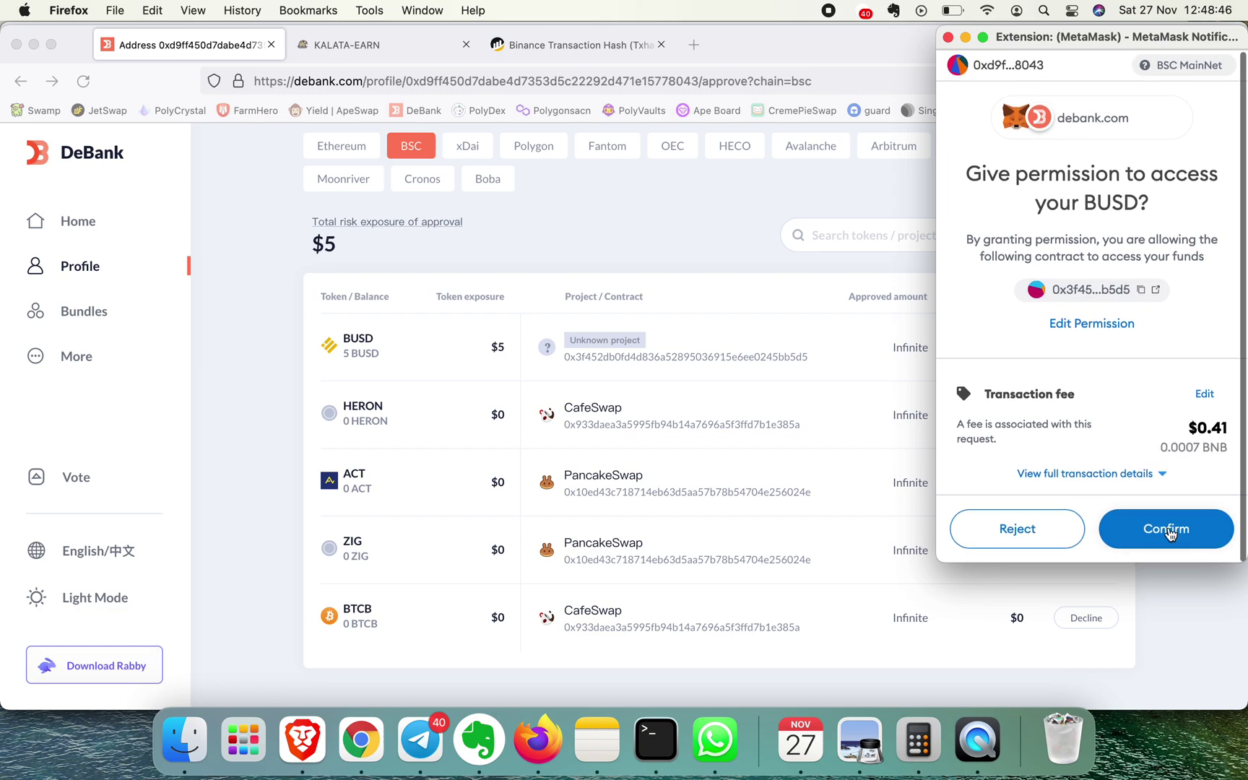
Confirm the BUSD revoke transaction in MetaMask.
click(1174, 523)
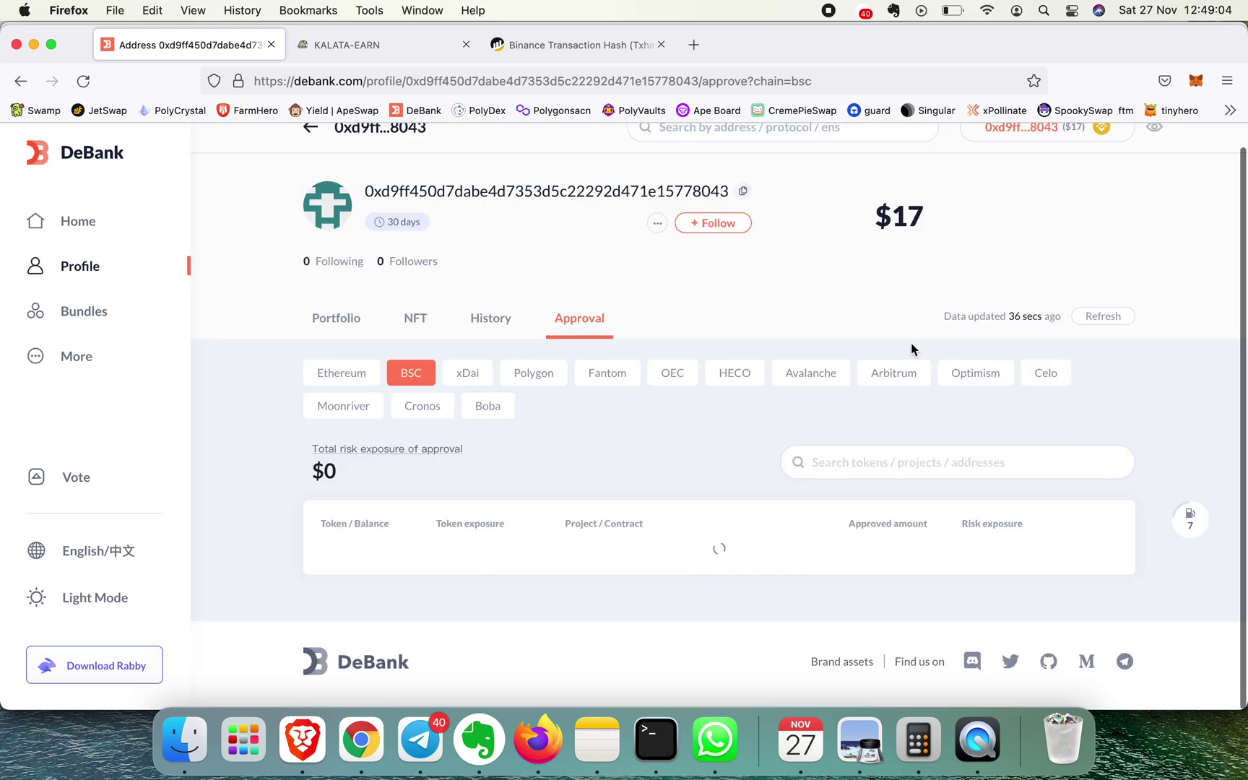
scroll(281, 540, down, 2)
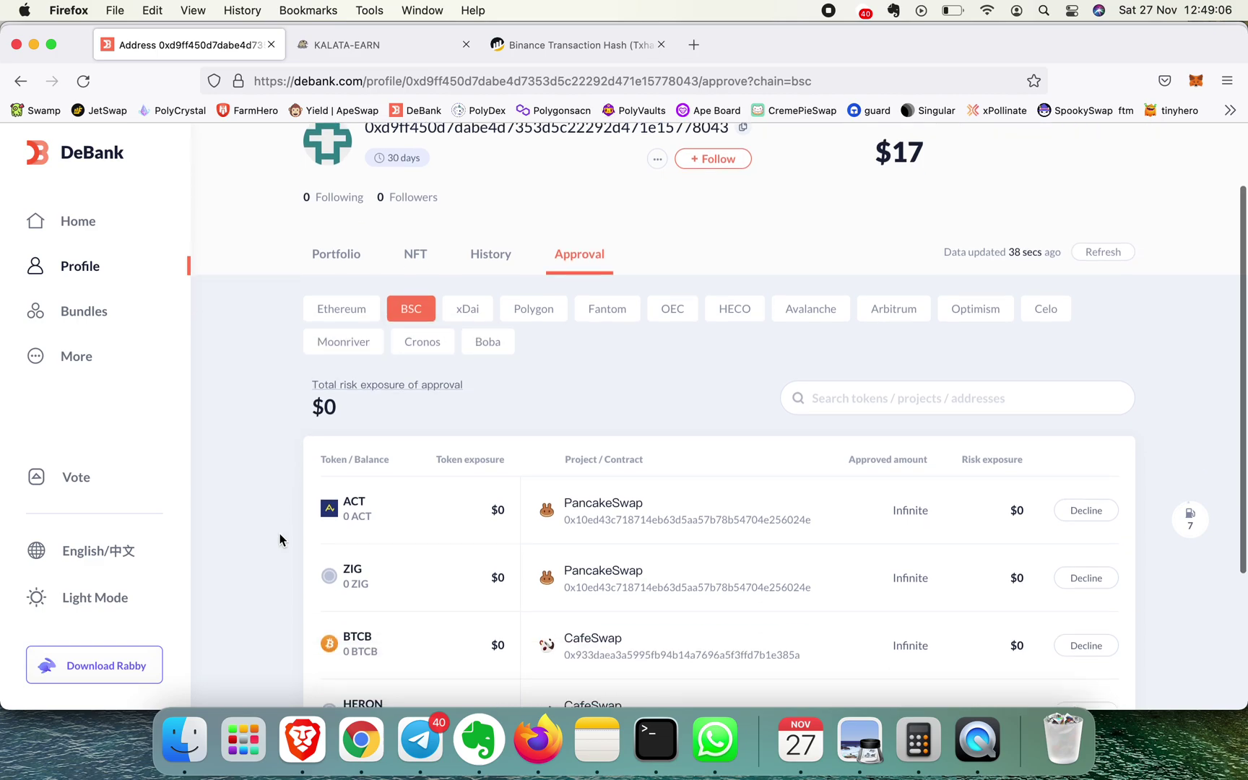
scroll(284, 496, down, 2)
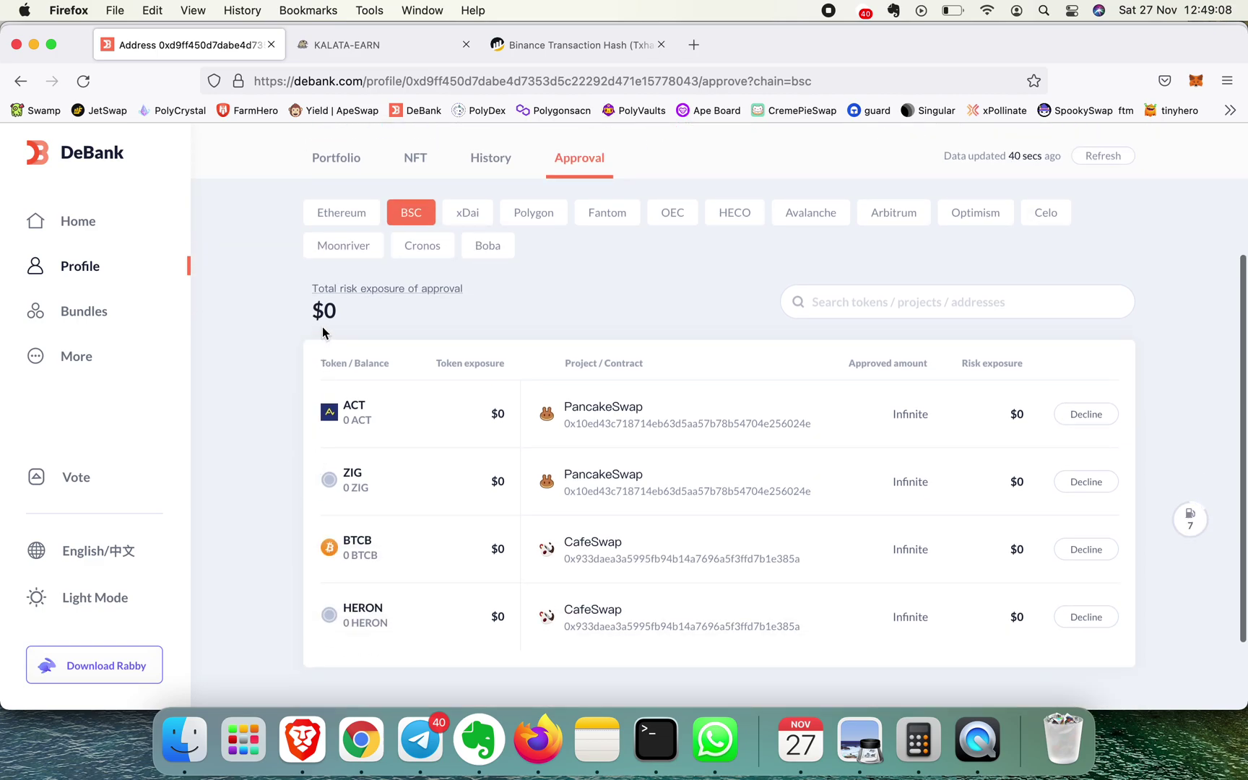
Highlight the $0 total risk exposure, reload the approvals, and move to the xDai chain.
drag(316, 311, 342, 319)
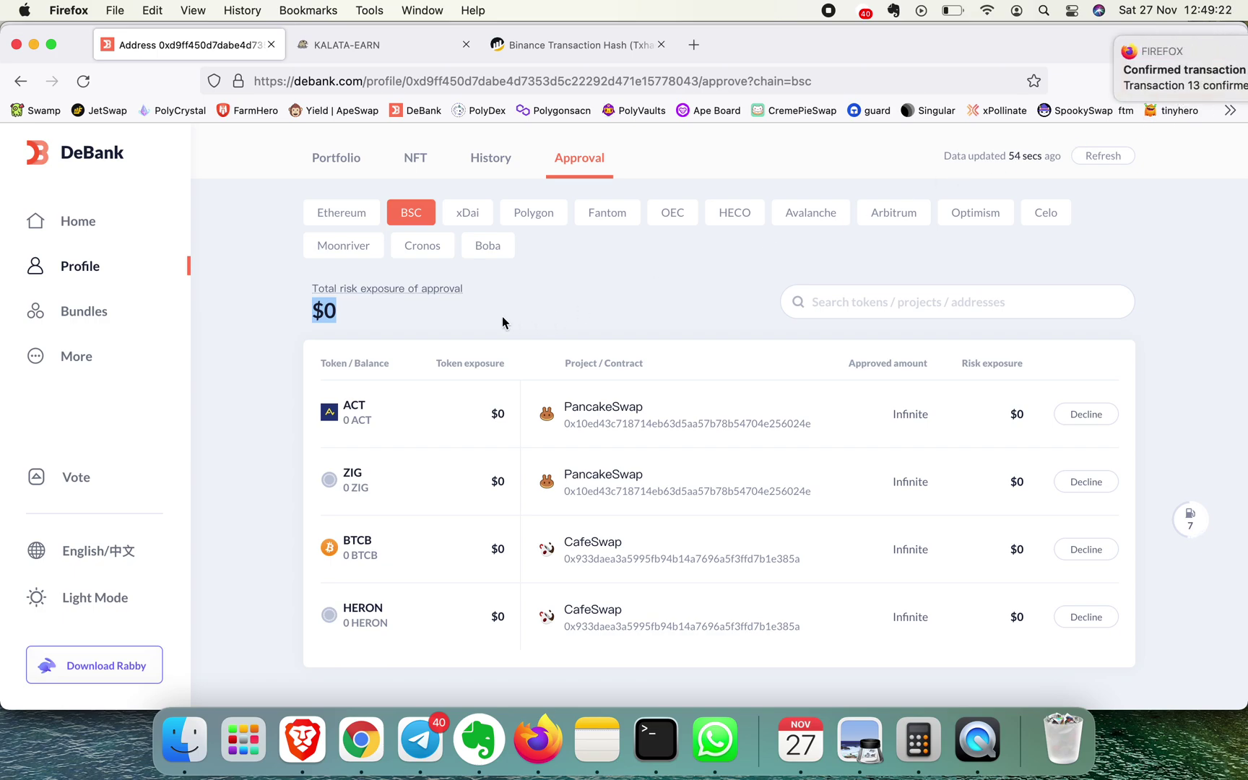
mouse_move(387, 289)
click(83, 81)
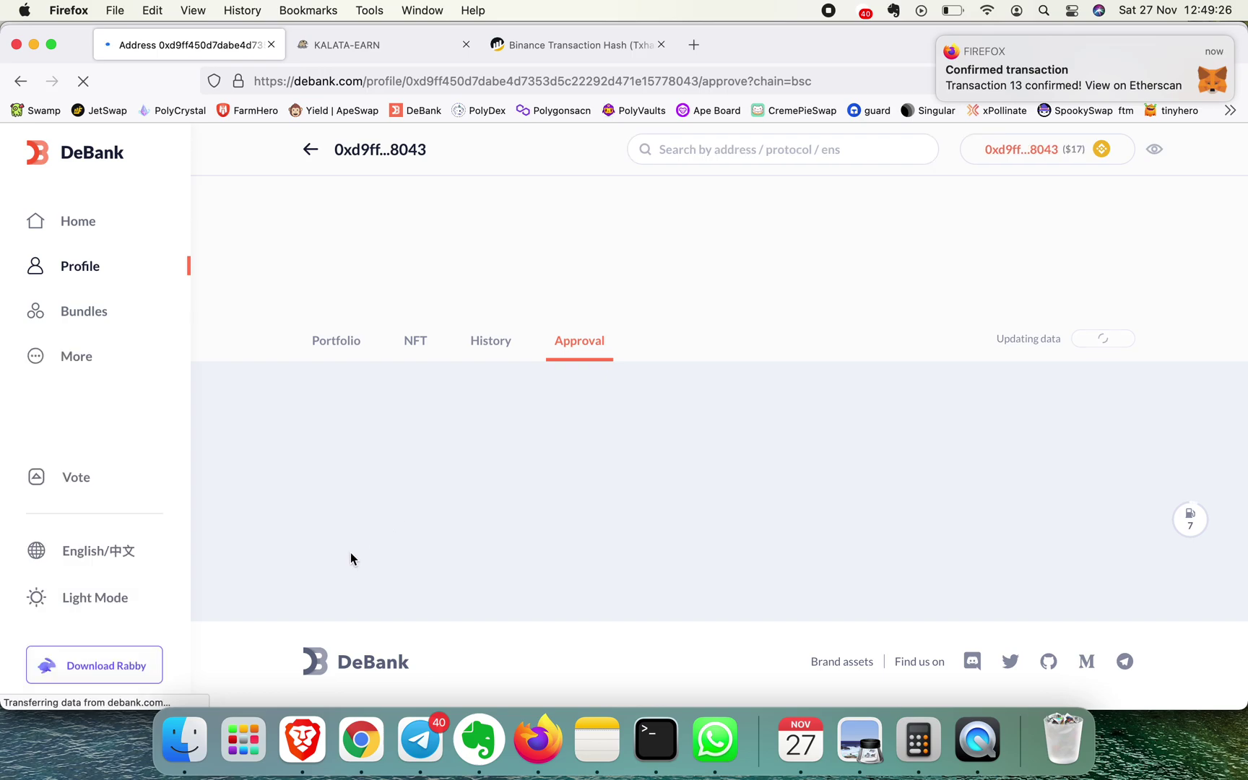
scroll(452, 489, down, 2)
scroll(452, 489, down, 2)
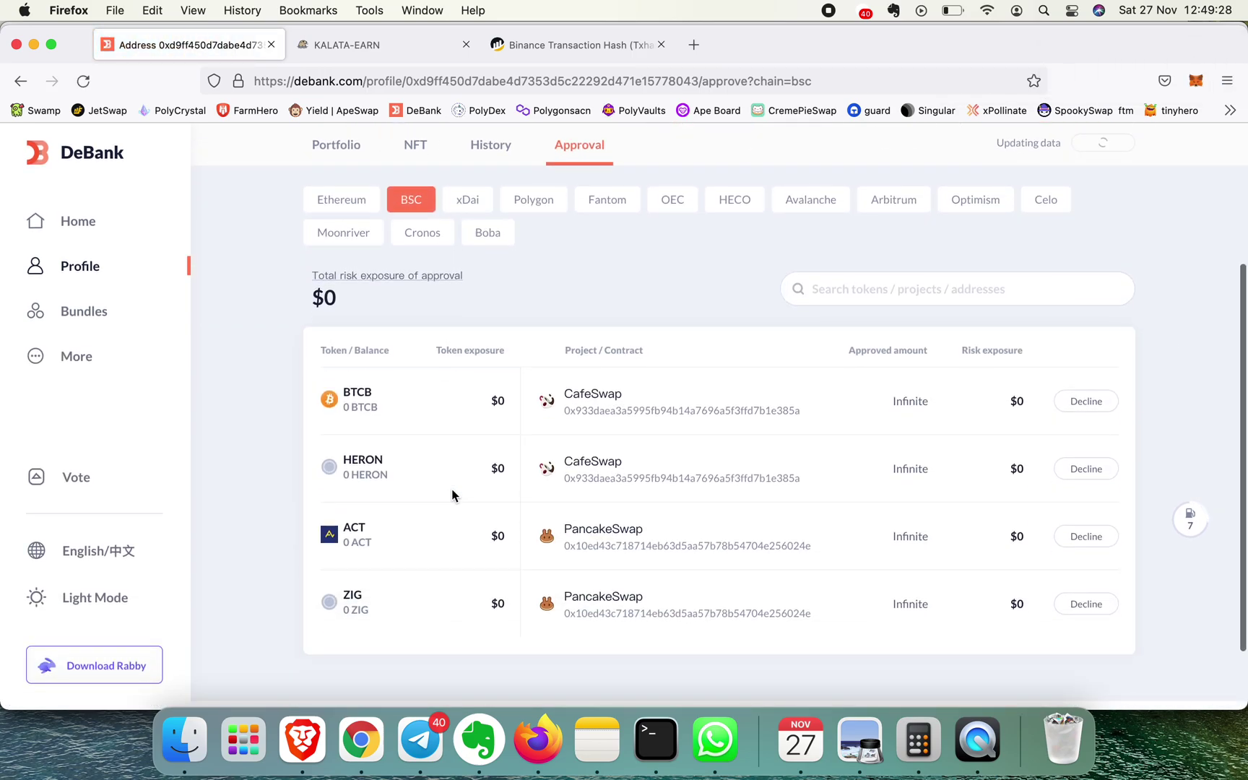
click(474, 206)
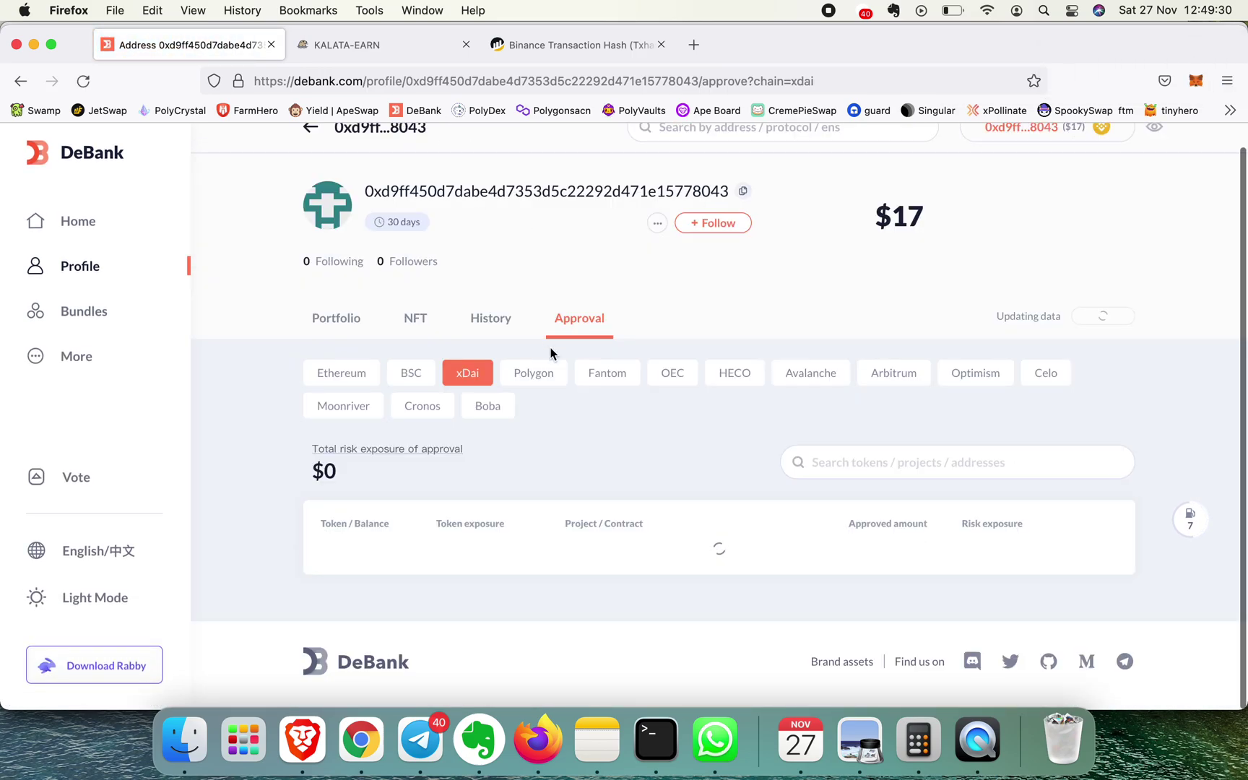
Check approvals on Polygon, Fantom, OEC, HECO, Avalanche, Arbitrum, Optimism and Celo, then return to BSC.
click(531, 377)
click(611, 380)
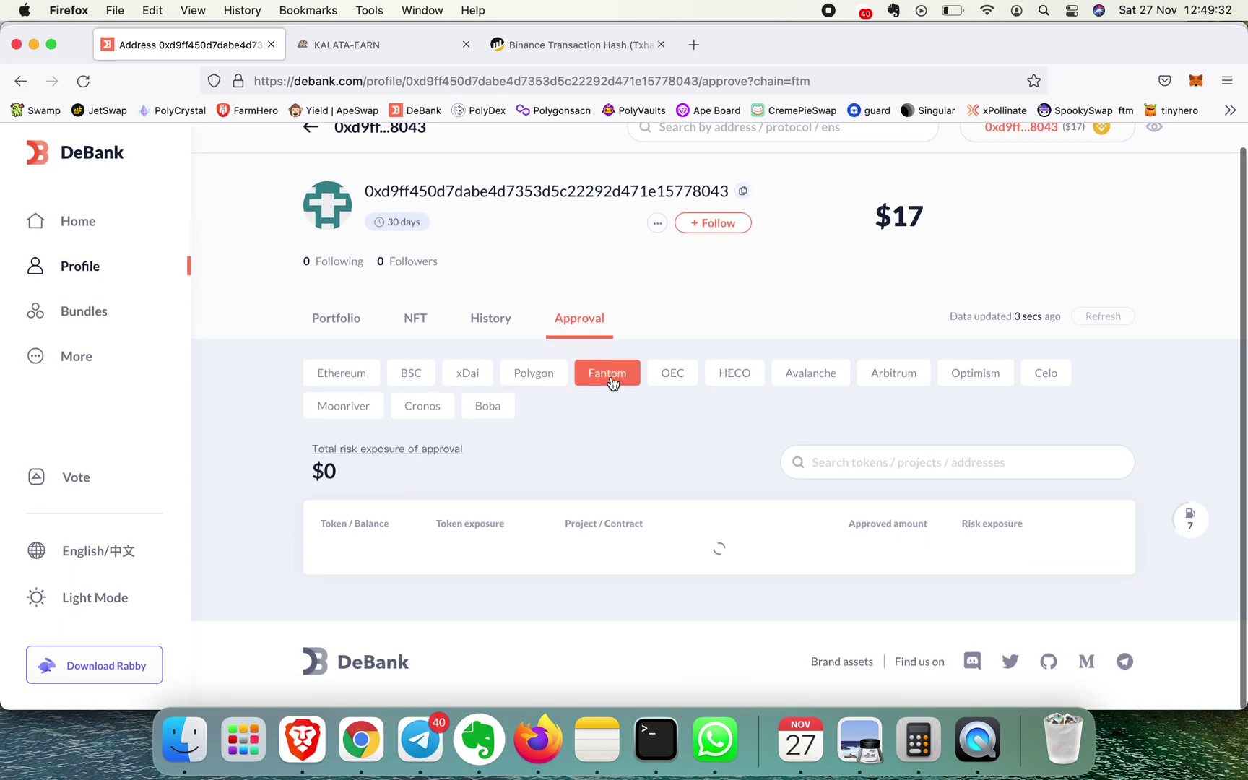
click(682, 375)
click(737, 375)
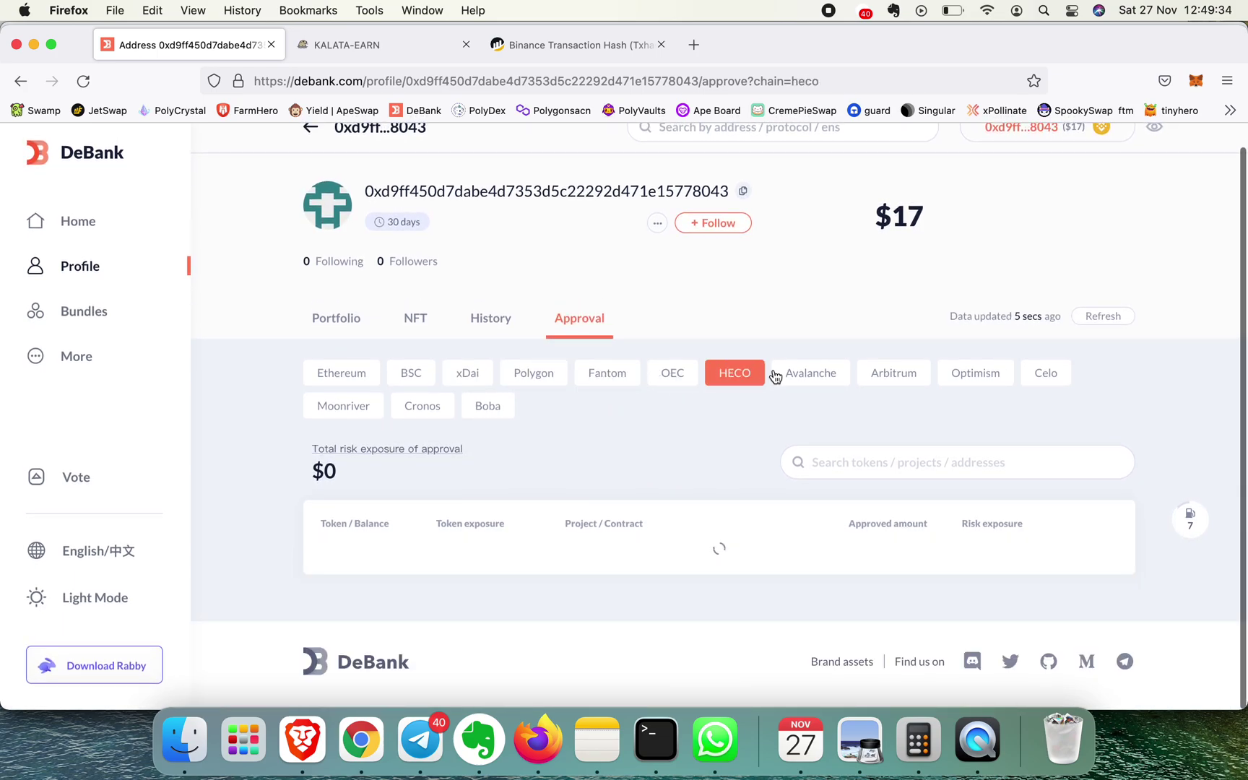
click(797, 381)
click(869, 379)
click(958, 376)
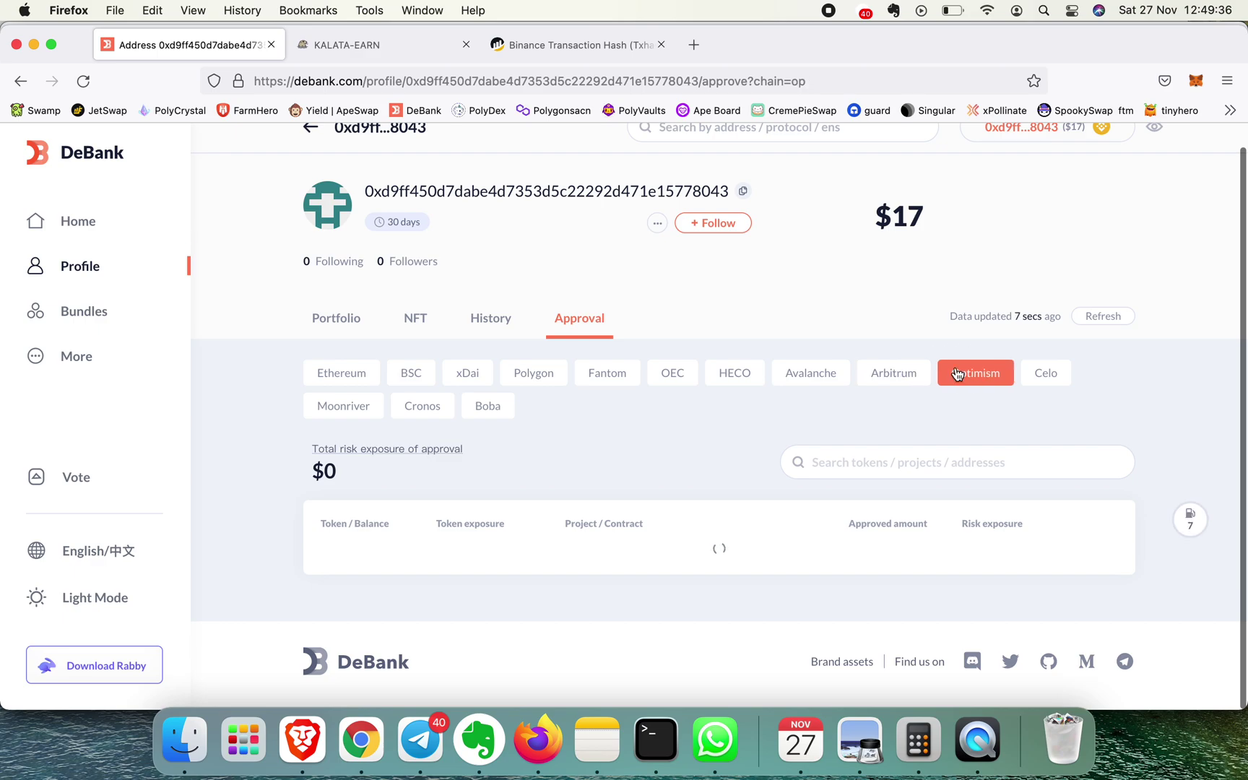
click(1041, 374)
scroll(464, 400, down, 1)
click(410, 316)
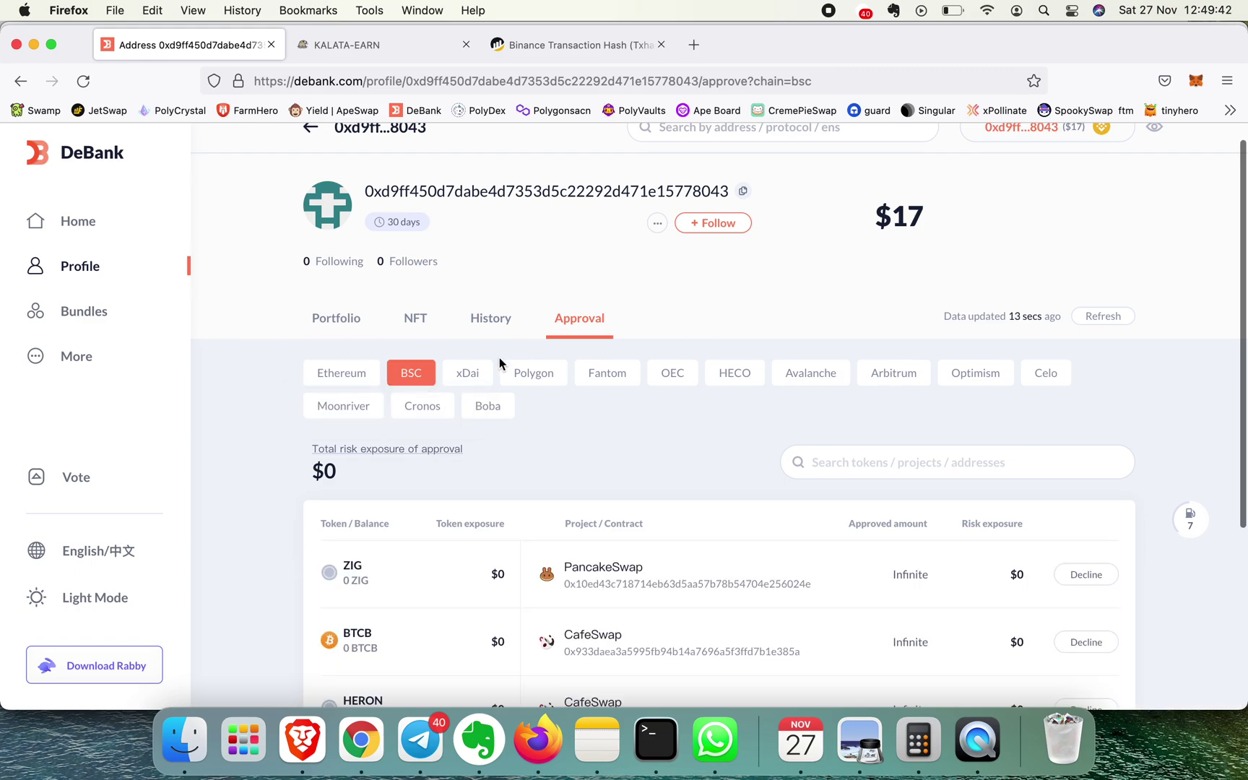
scroll(620, 430, down, 2)
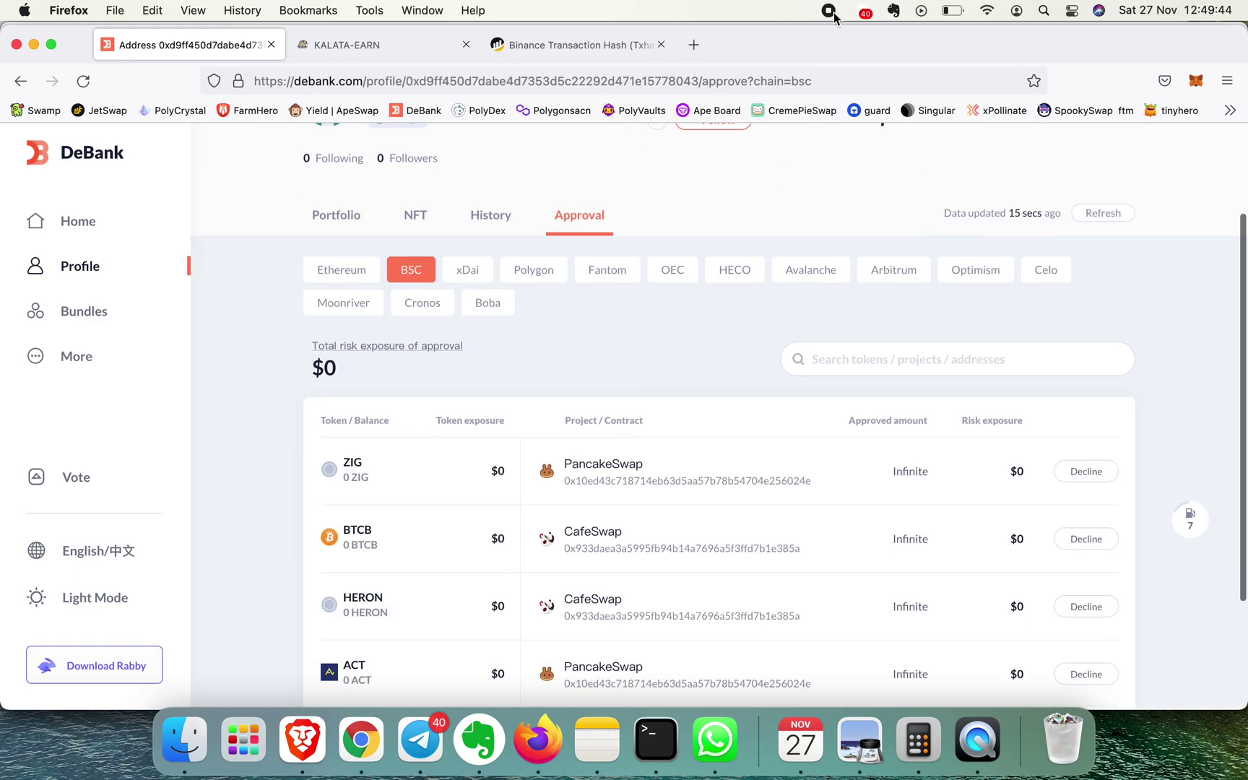